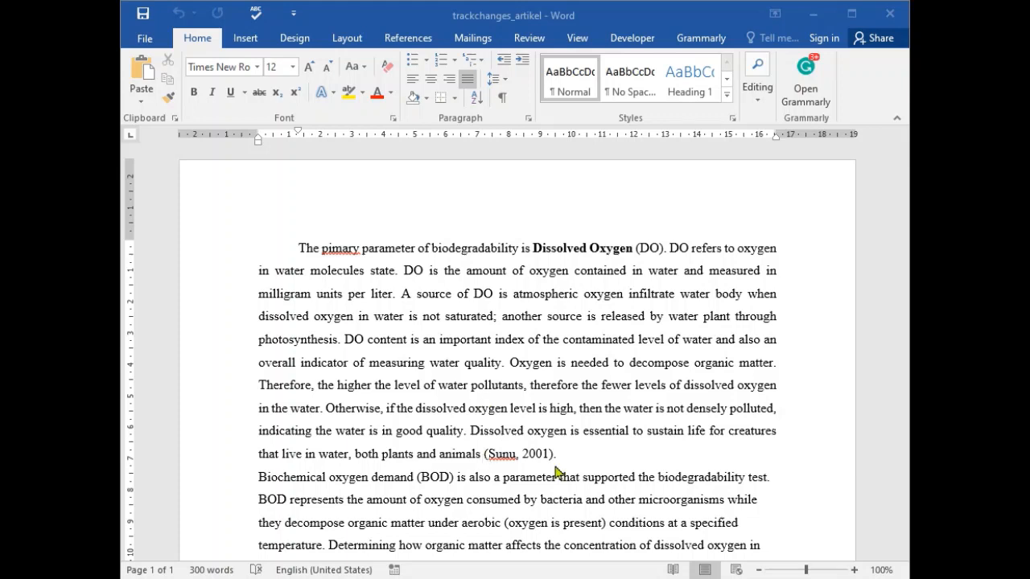
- Place the text cursor directly before the manually typed 2001 citation that ends the first paragraph
click(557, 473)
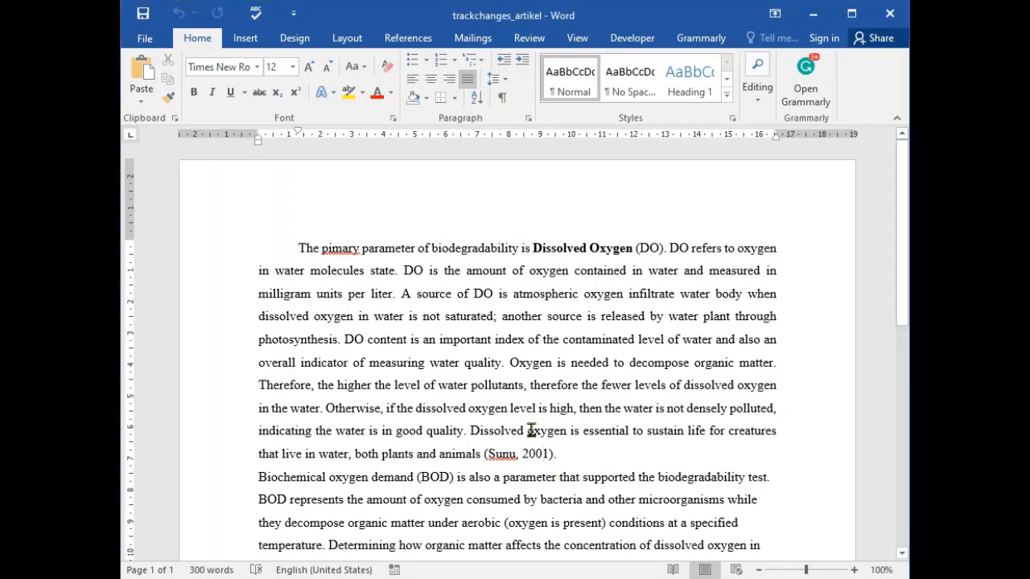
drag(484, 453, 554, 454)
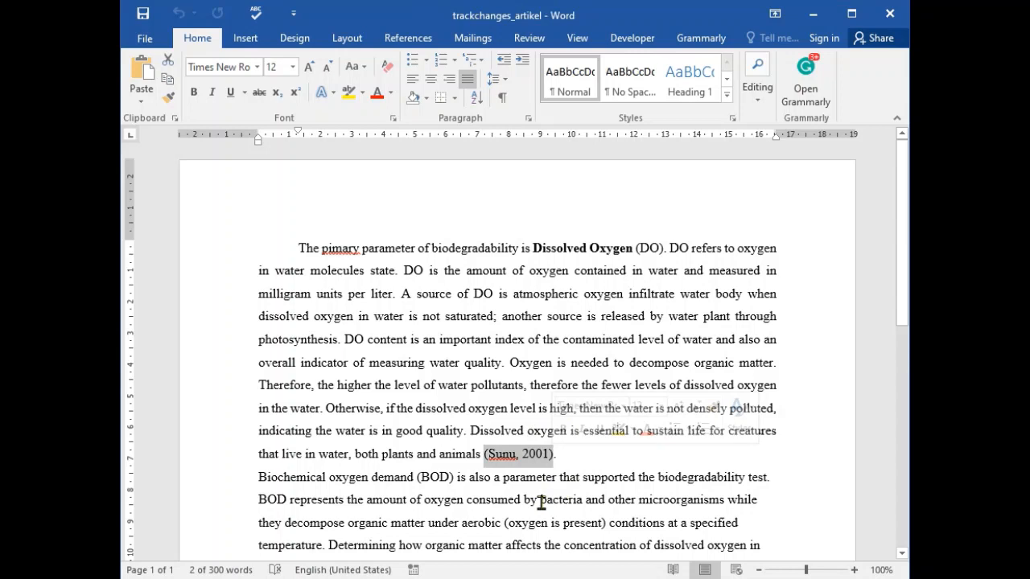
click(524, 456)
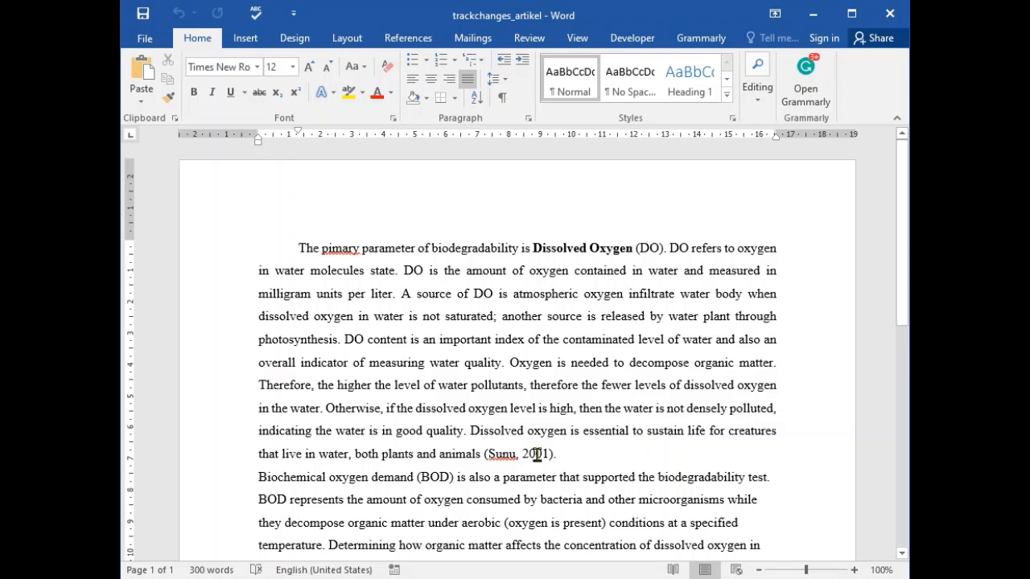
click(479, 460)
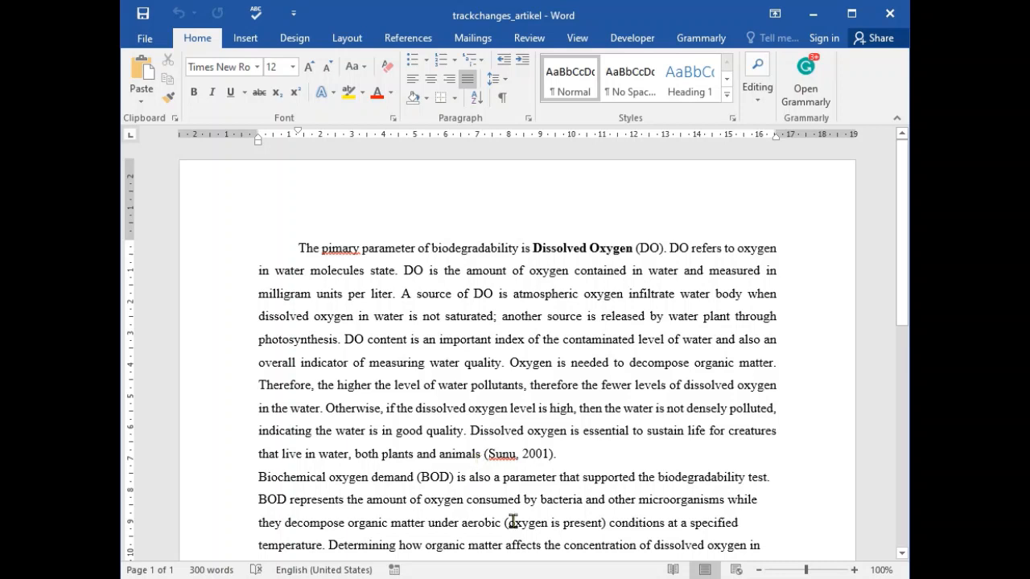
- Set the document's citation and bibliography style to Harvard - Anglia 2008
click(408, 40)
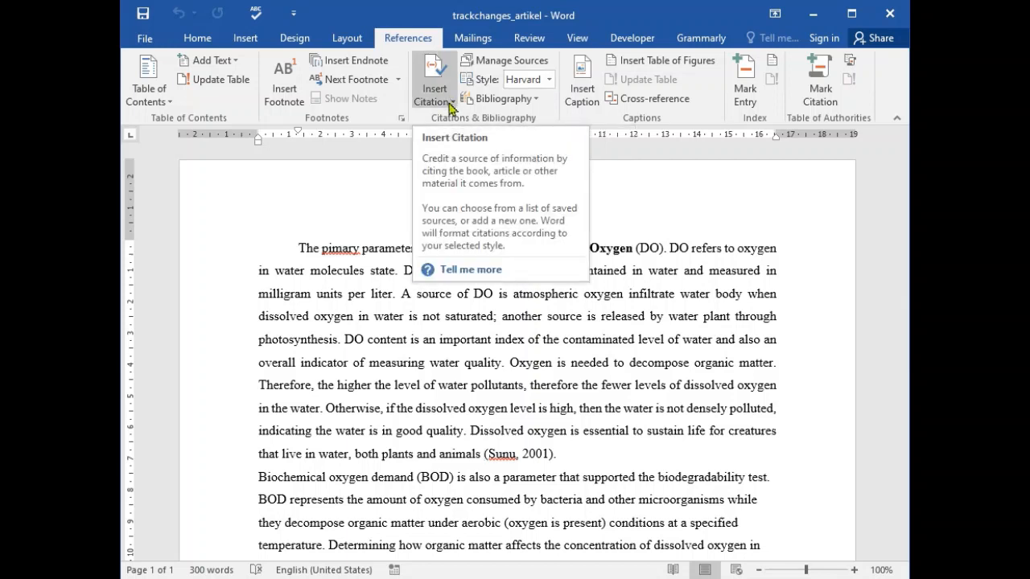
click(548, 80)
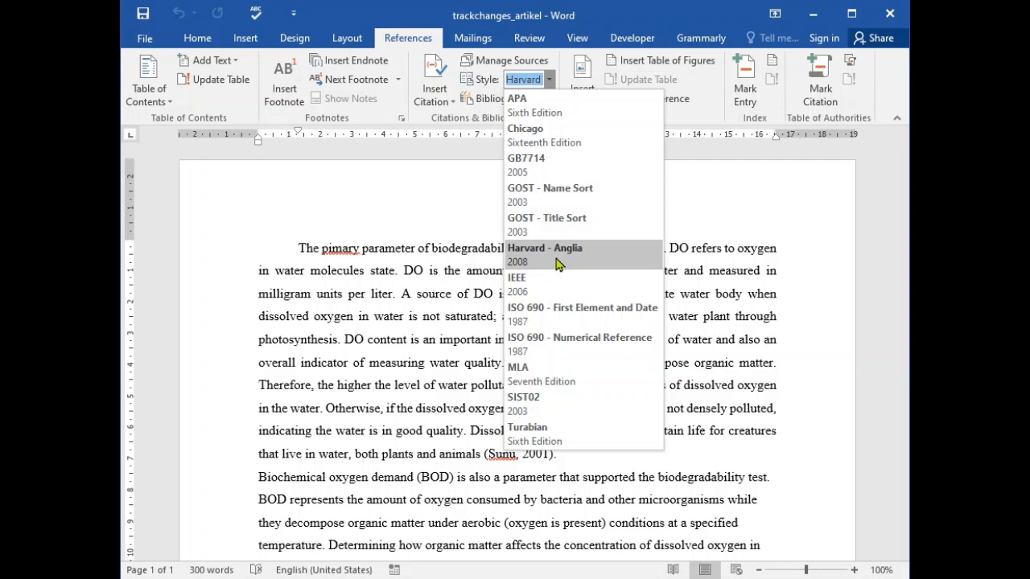
click(557, 256)
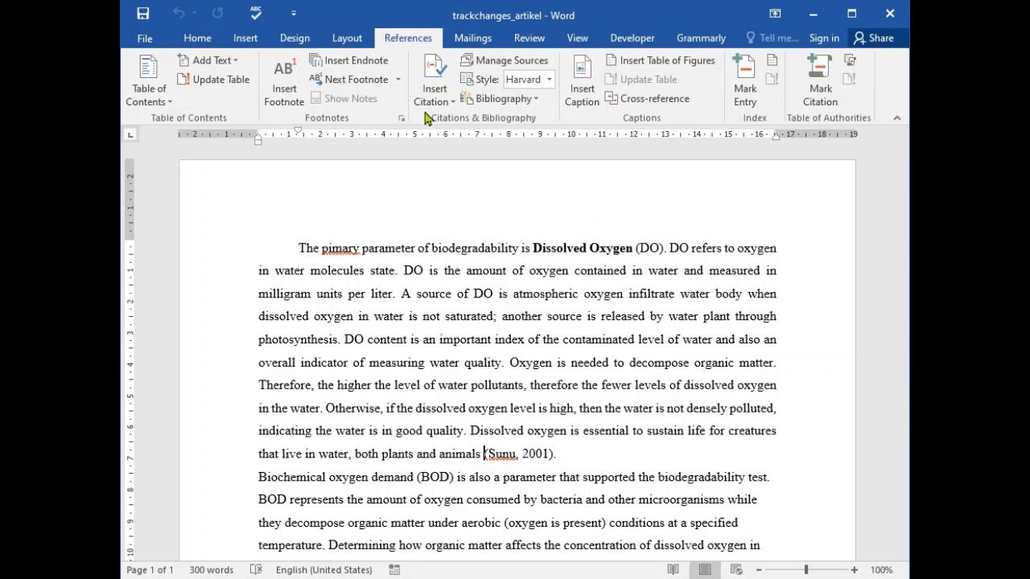
- Start a new citation source at the cursor and set its source type to Journal Article
click(433, 101)
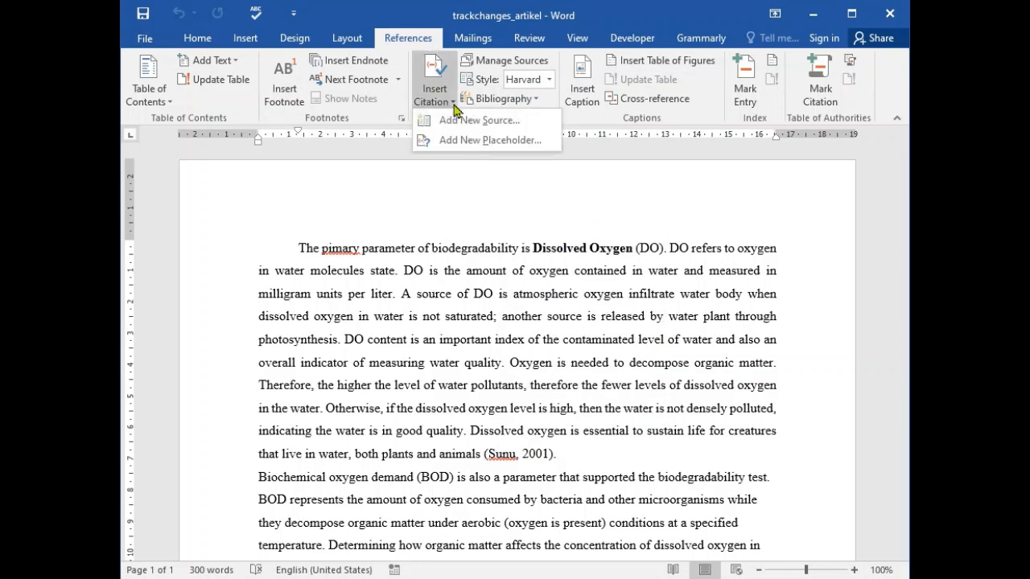
click(490, 140)
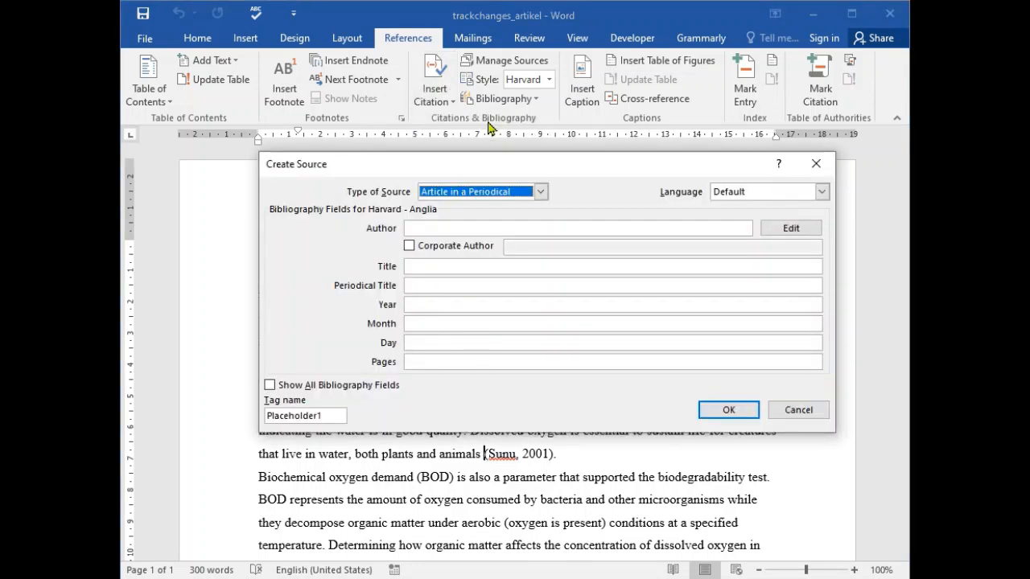
click(538, 195)
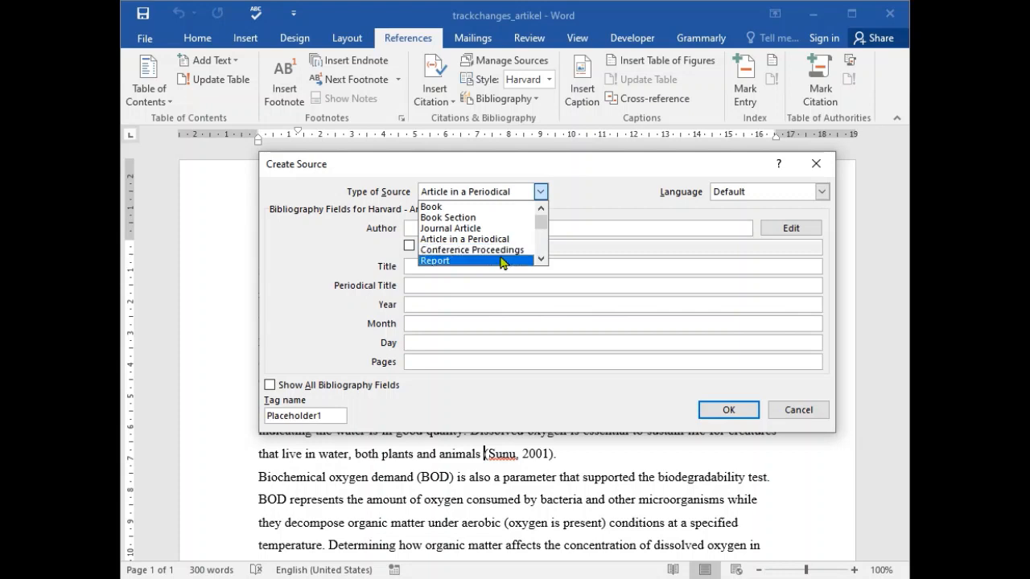
mouse_move(543, 223)
mouse_down()
mouse_move(546, 233)
mouse_move(546, 203)
mouse_up()
click(479, 227)
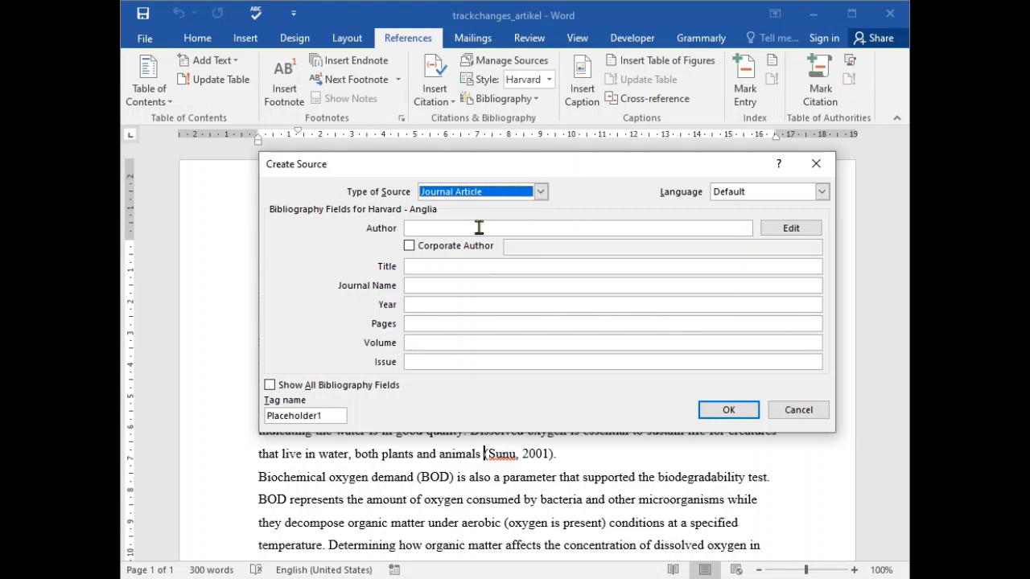
- Open the source's author name editor and add the first author's last, first and middle names
click(406, 227)
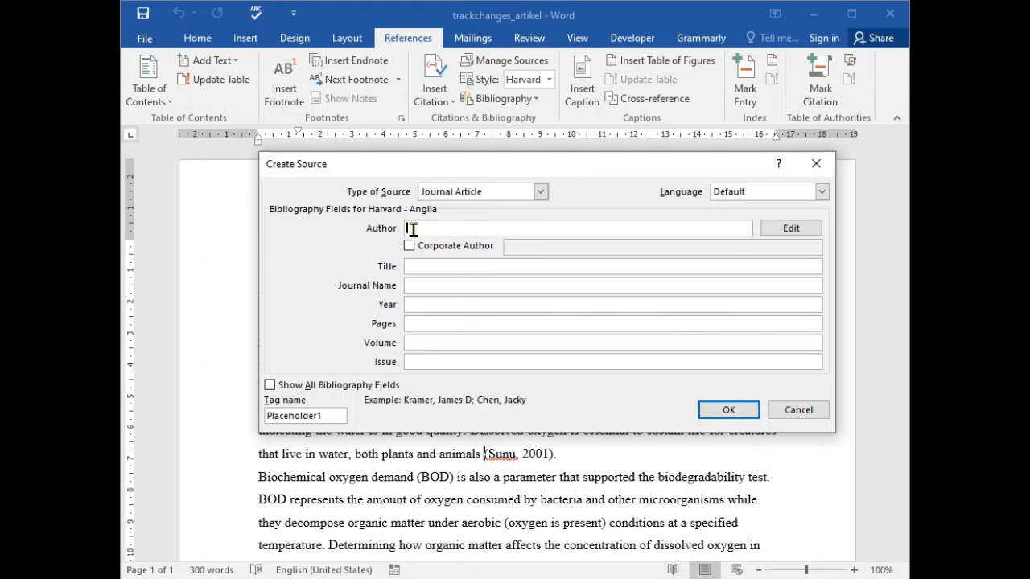
click(791, 229)
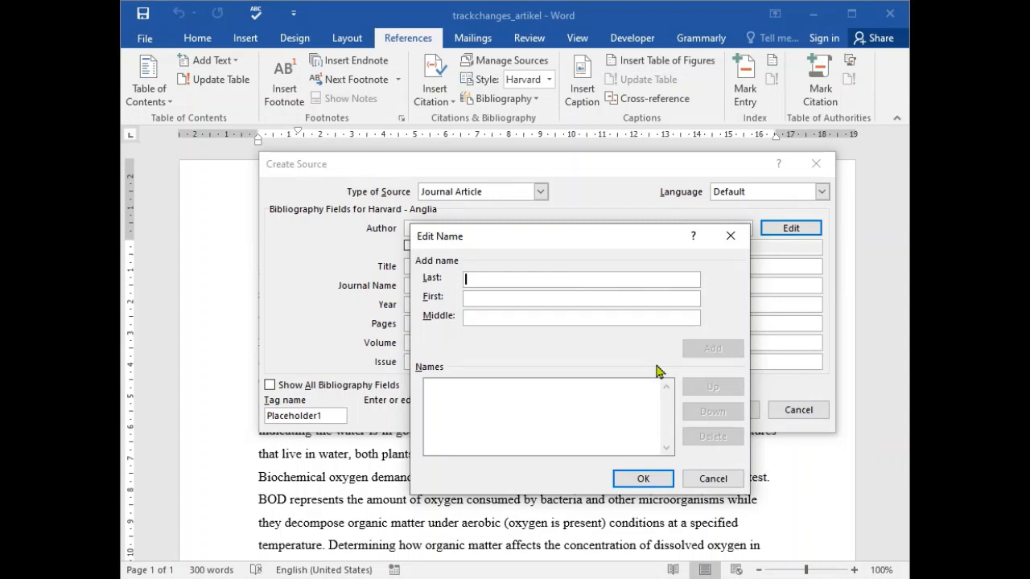
text(Ardli)
click(587, 300)
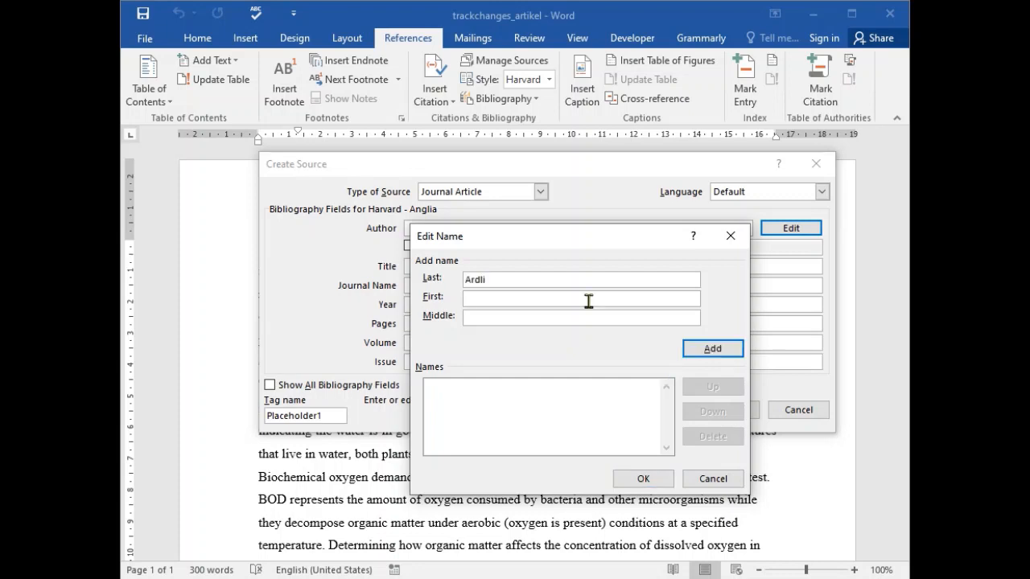
text(Erwin)
key(Tab)
text(Riyanto)
click(724, 354)
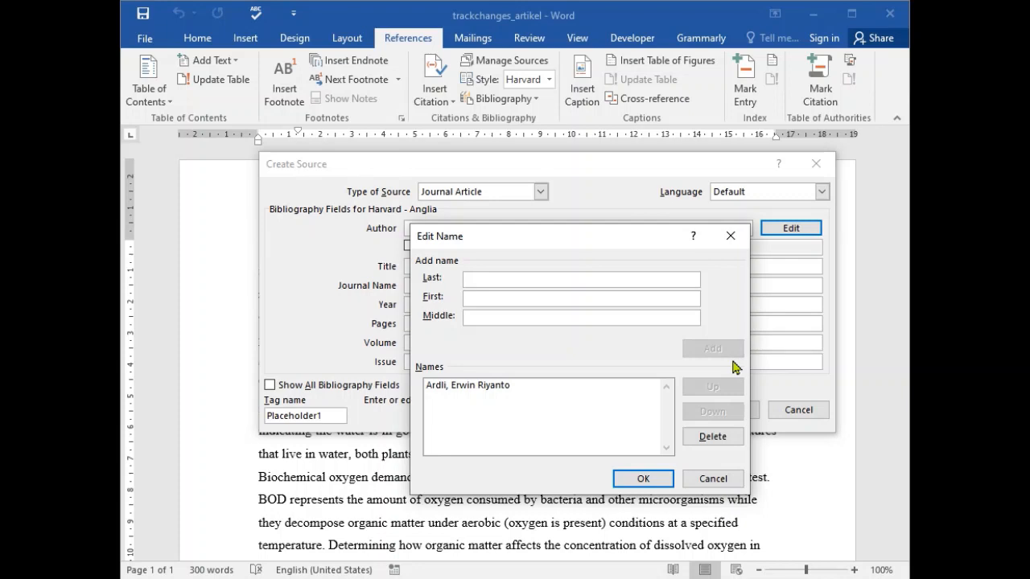
- Add the second author's last and first names to the source's author list
text(Yan)
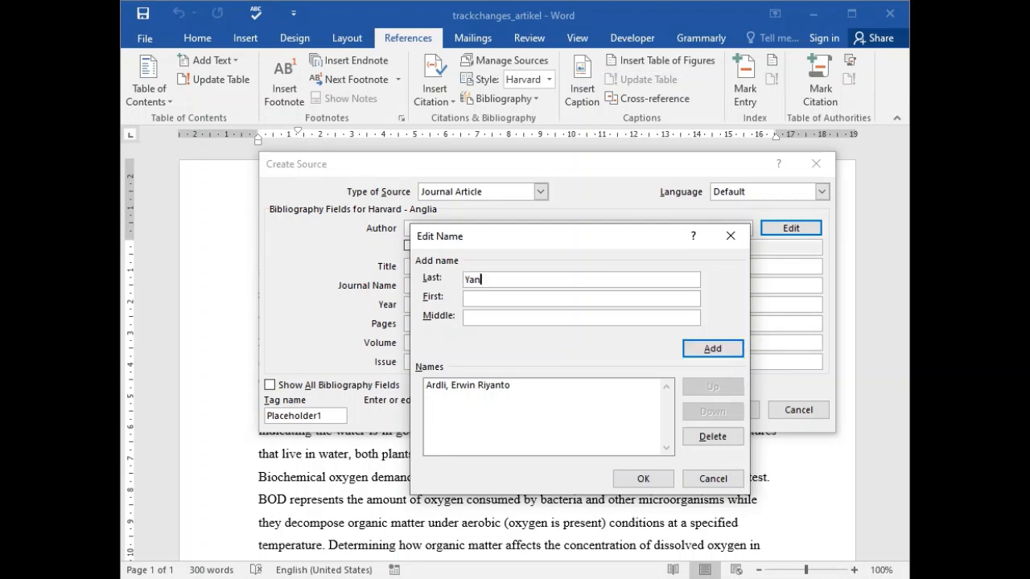
text(i)
key(Tab)
text(Edy)
key(Return)
- Add the third author's last and first names to the source's author list
text(S)
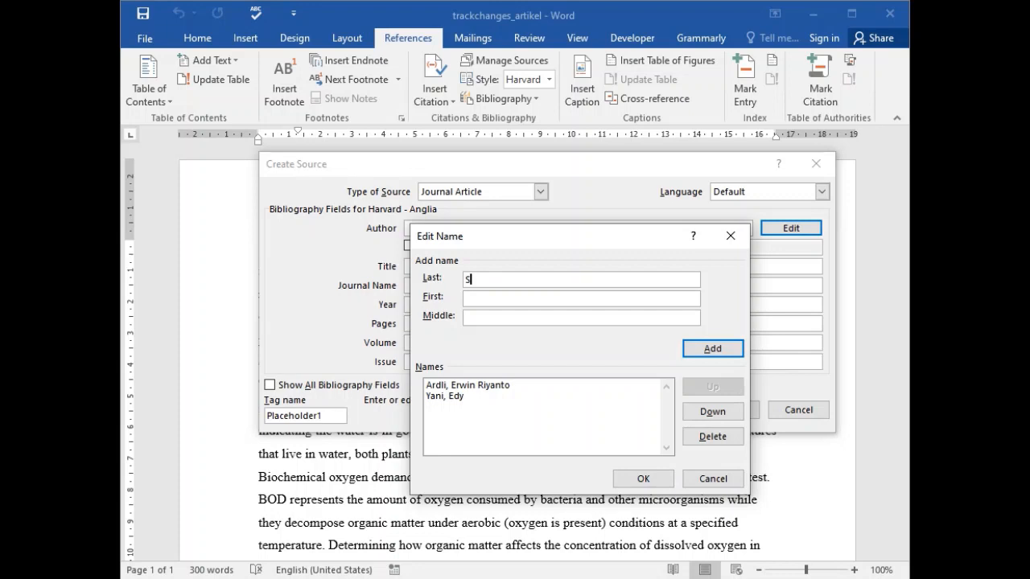
text(usanto)
key(Tab)
text(Agus)
key(Return)
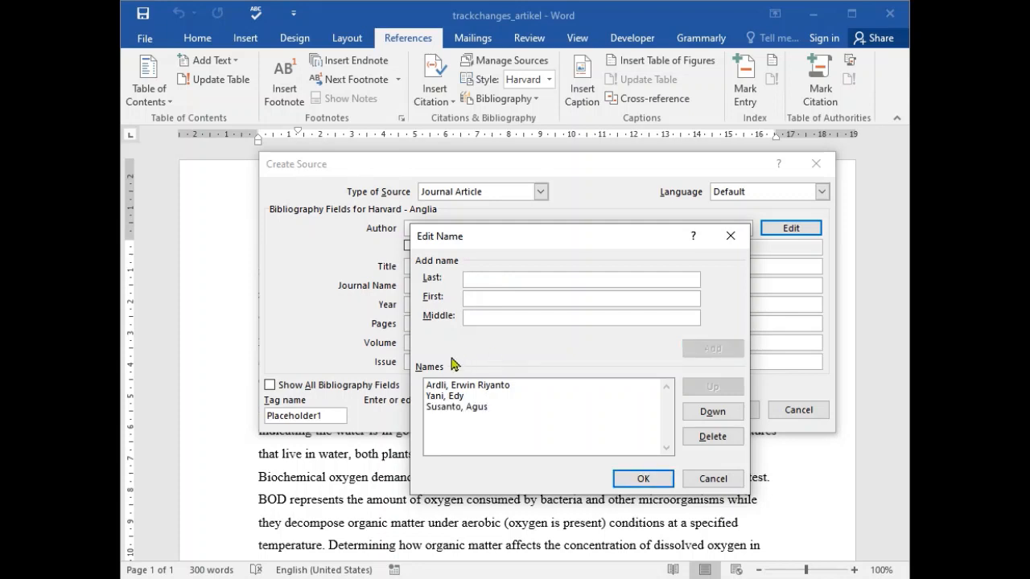
- Move the third author up to second place and accept the author list
click(510, 406)
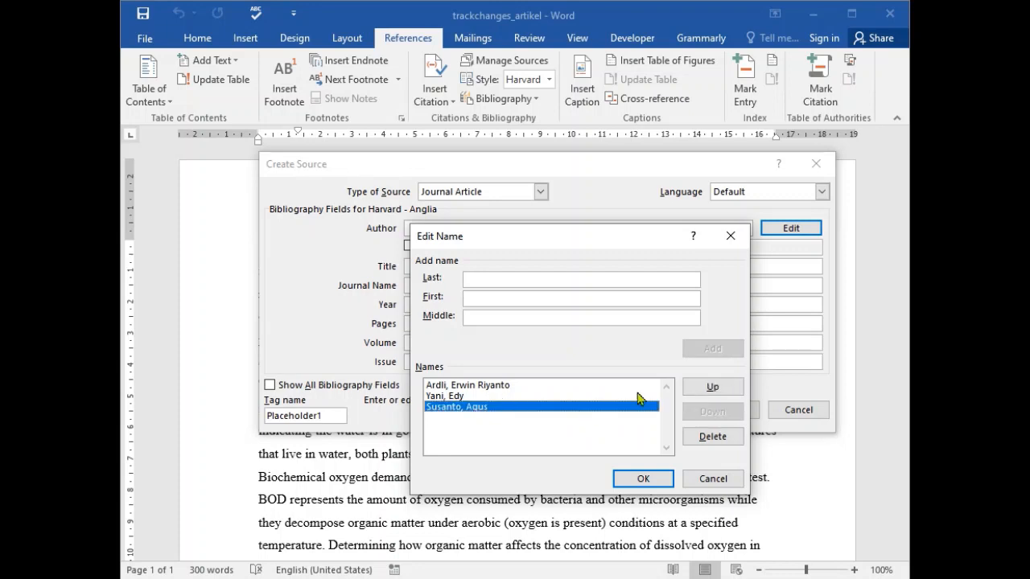
click(714, 387)
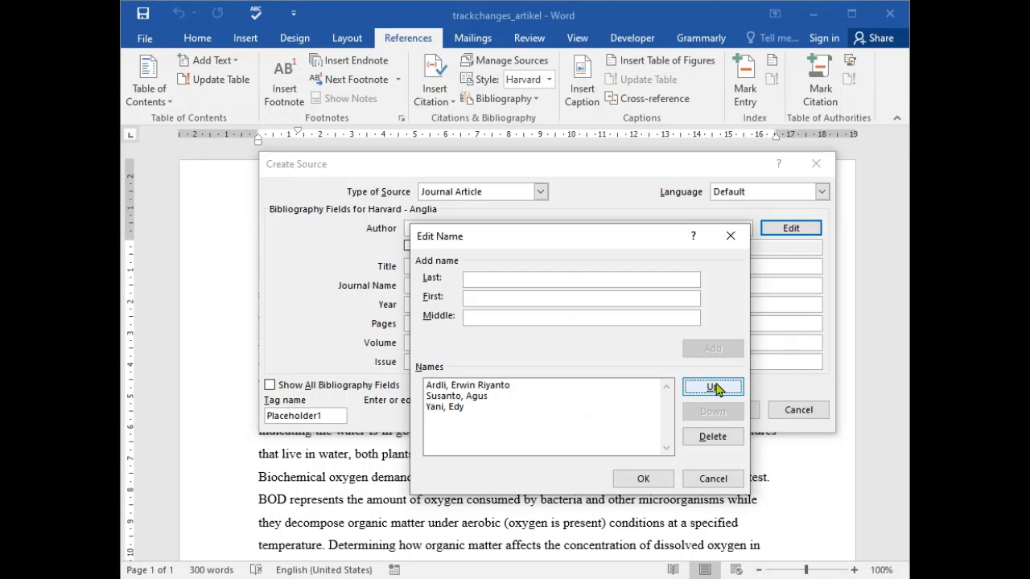
click(498, 396)
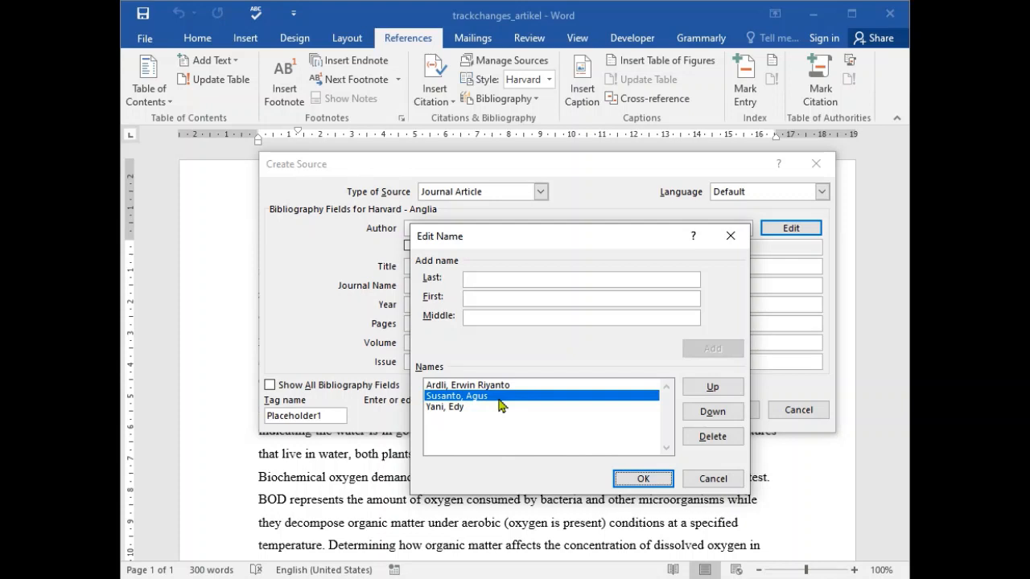
click(639, 480)
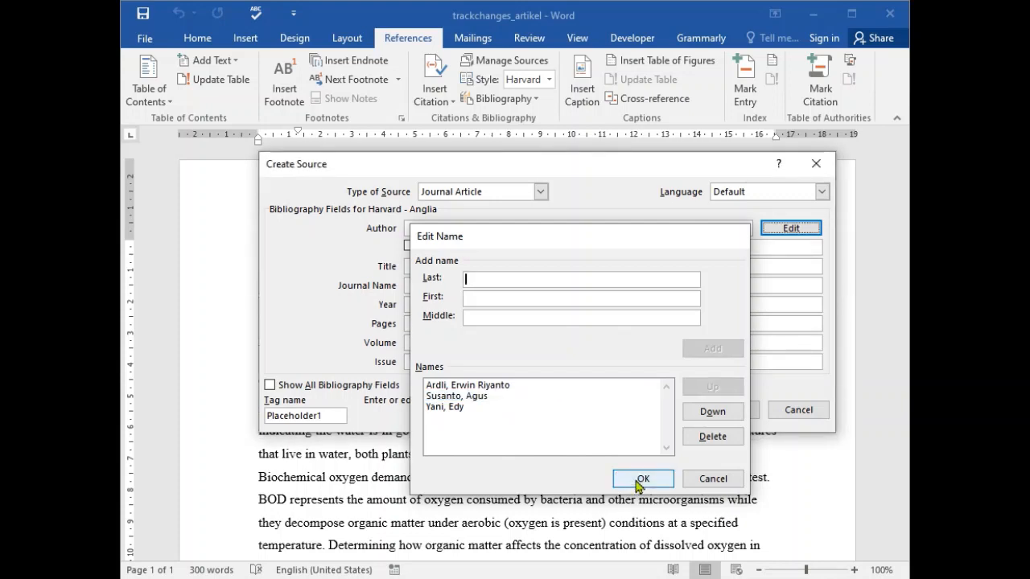
click(636, 480)
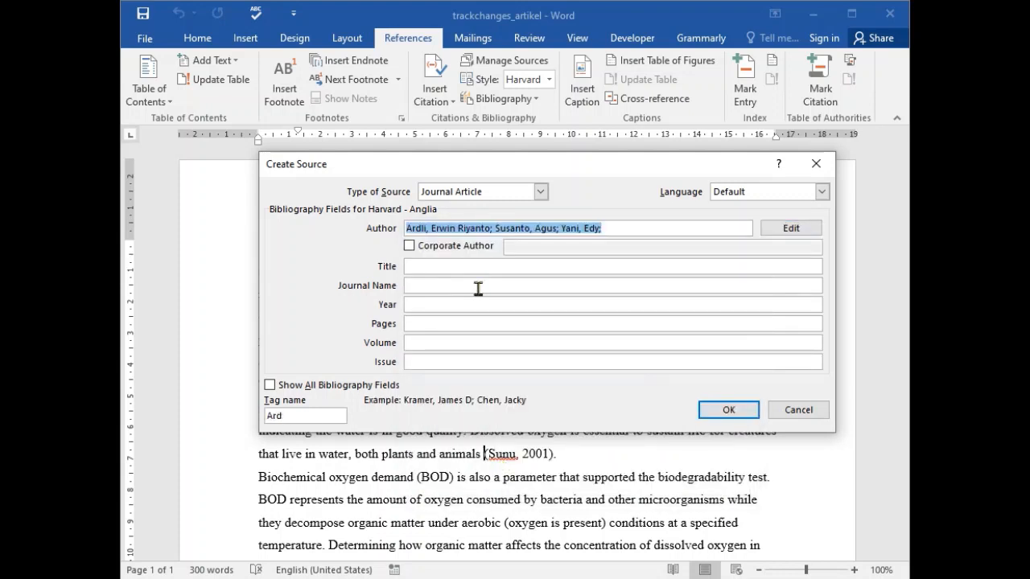
- Enter "Judul Jurnal Ada di Sini" as the title of the journal article source
key(Tab)
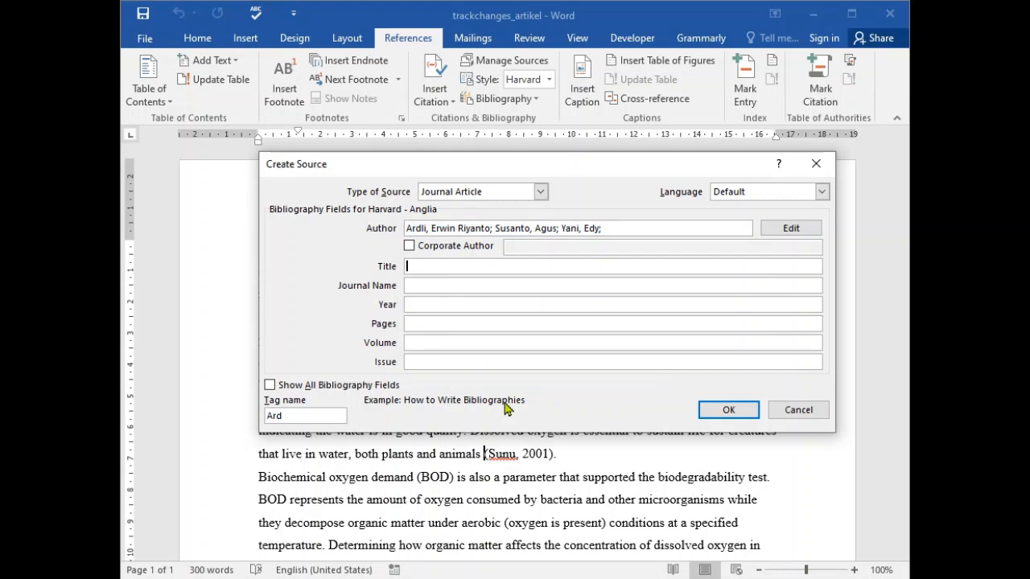
text(Judul Jurnal Ada di S)
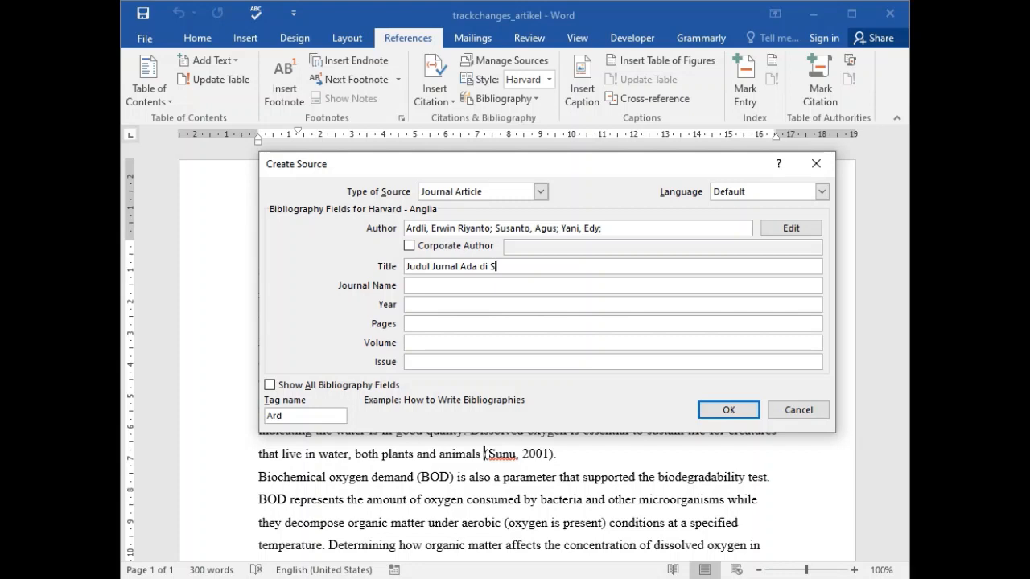
text(ini)
key(Tab)
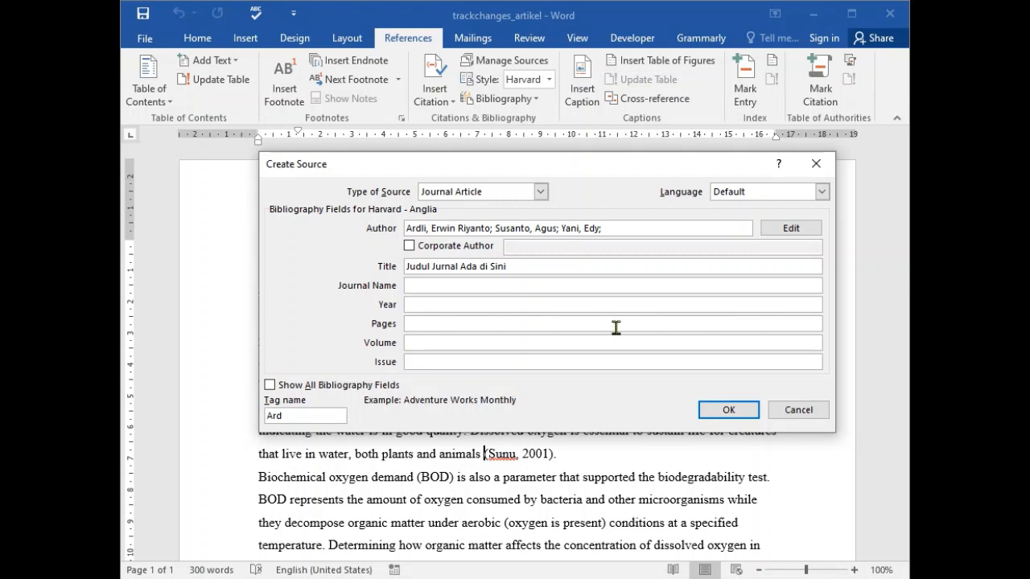
- Set the source's journal name to "Journal of Histology" and its year to 2020
text(Journal of B)
key(BackSpace)
text(Histology)
key(Tab)
text(2020)
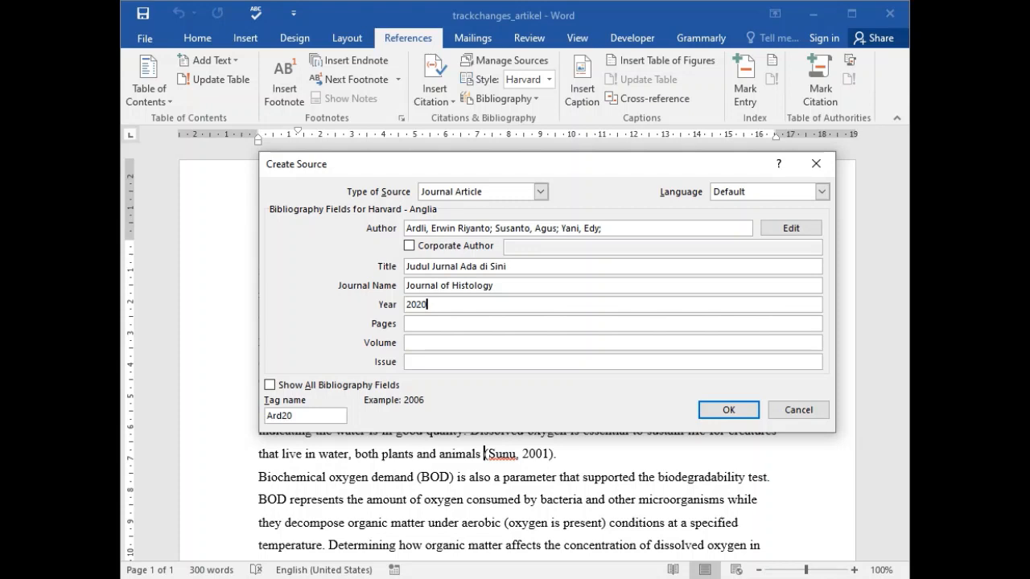
- Set the source's pages to 21-37, volume to IV and issue to 3, and insert the citation
key(Tab)
text(21-37)
key(Tab)
text(IV)
click(517, 362)
text(3)
click(729, 411)
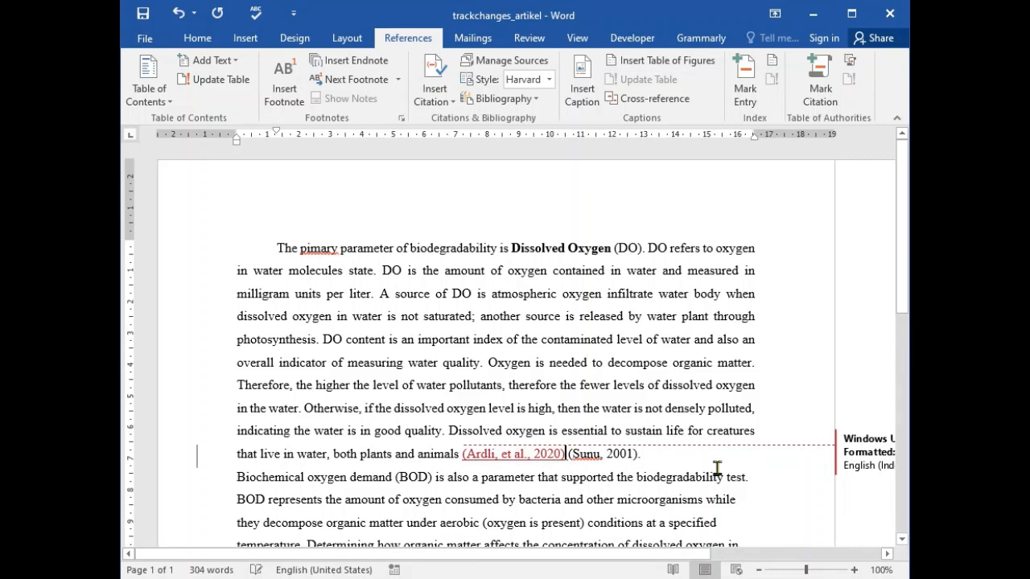
- Add a period after the inserted 2020 citation and delete the old 2001 citation with its period
text(.)
key(Delete)
key(Delete)
key(Delete)
key(Delete)
key(Delete)
key(Delete)
key(Delete)
key(Delete)
key(Delete)
key(Delete)
key(Delete)
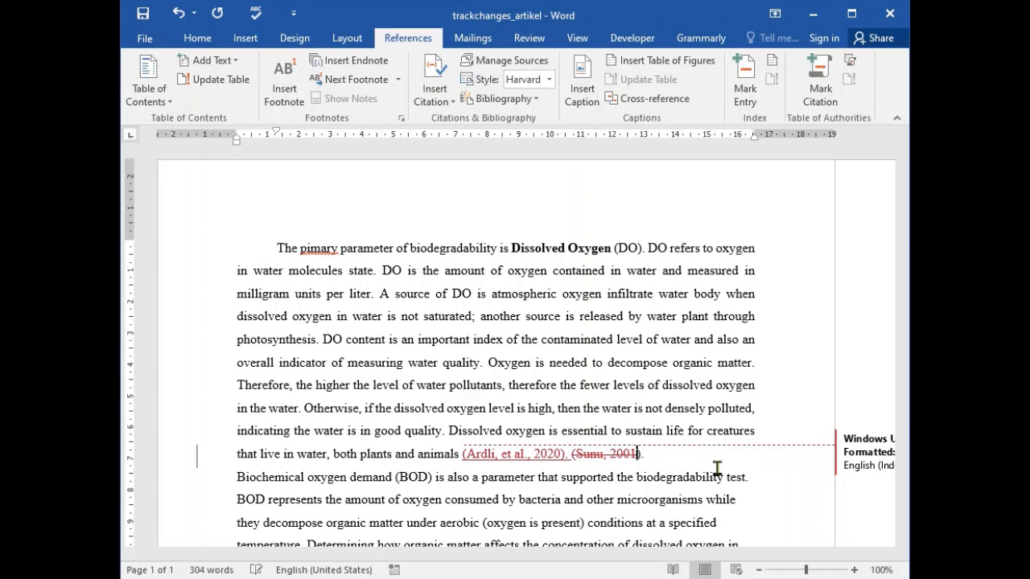
key(Delete)
key(Delete)
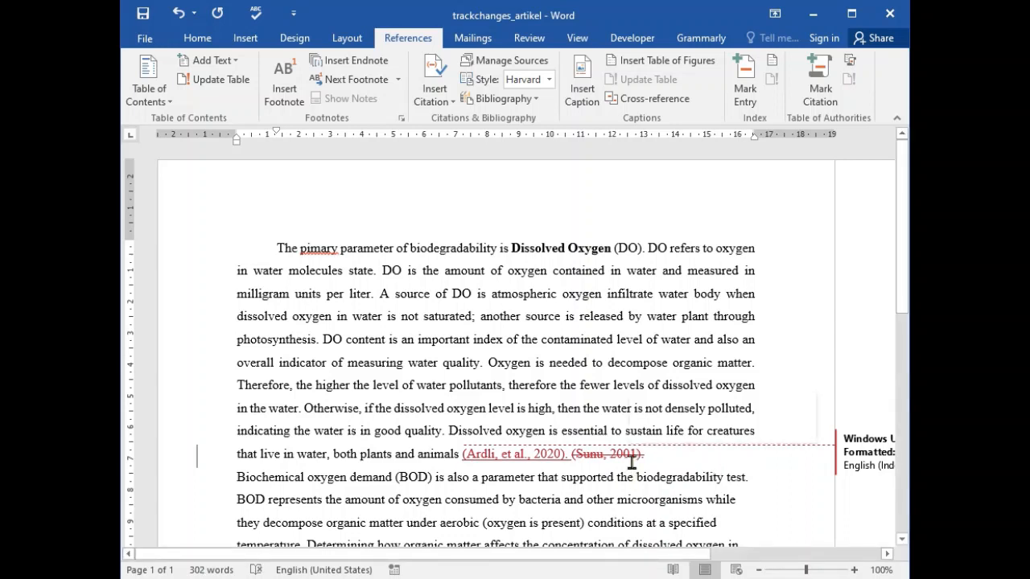
- Preview the document in its Original version and set the tracked-changes display to Simple Markup
click(535, 38)
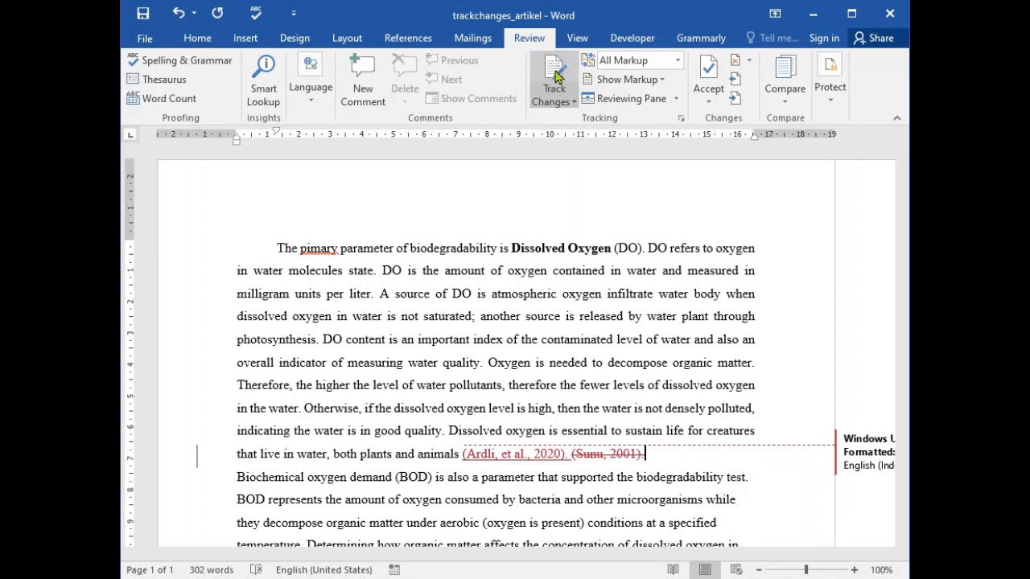
click(676, 62)
click(652, 131)
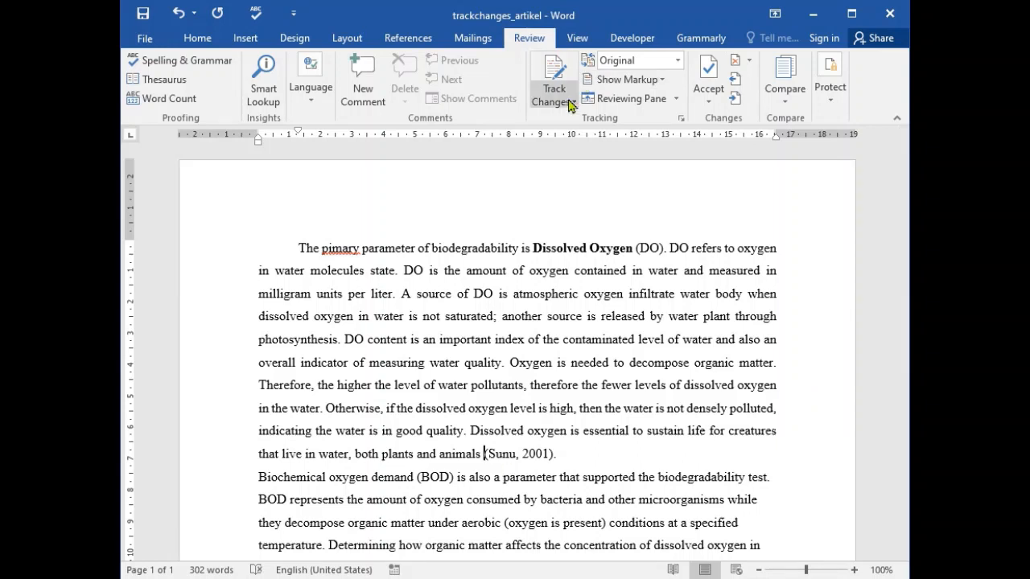
click(677, 61)
click(644, 75)
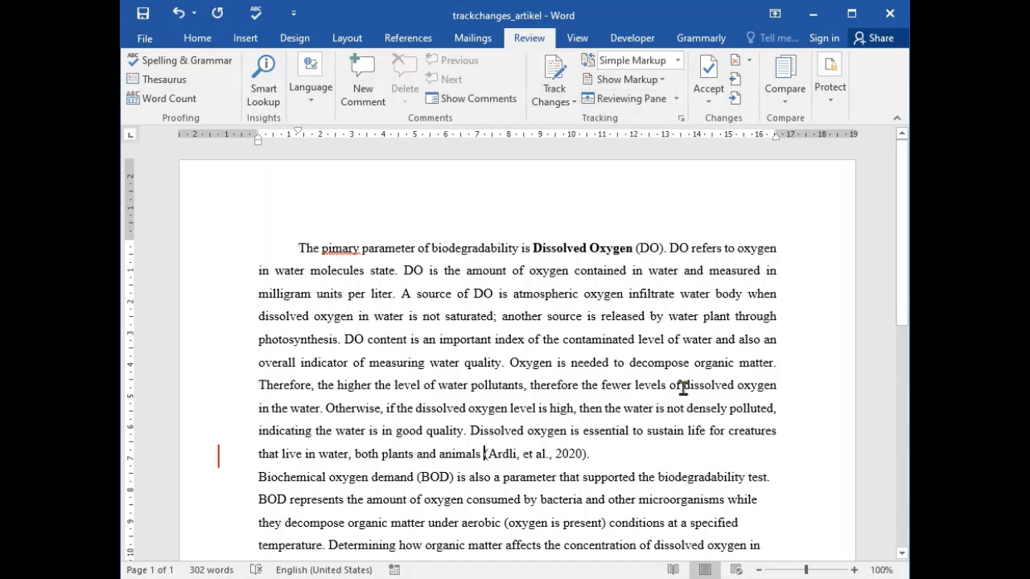
- Italicize "et al." inside the 2020 citation at the end of the first paragraph
click(634, 455)
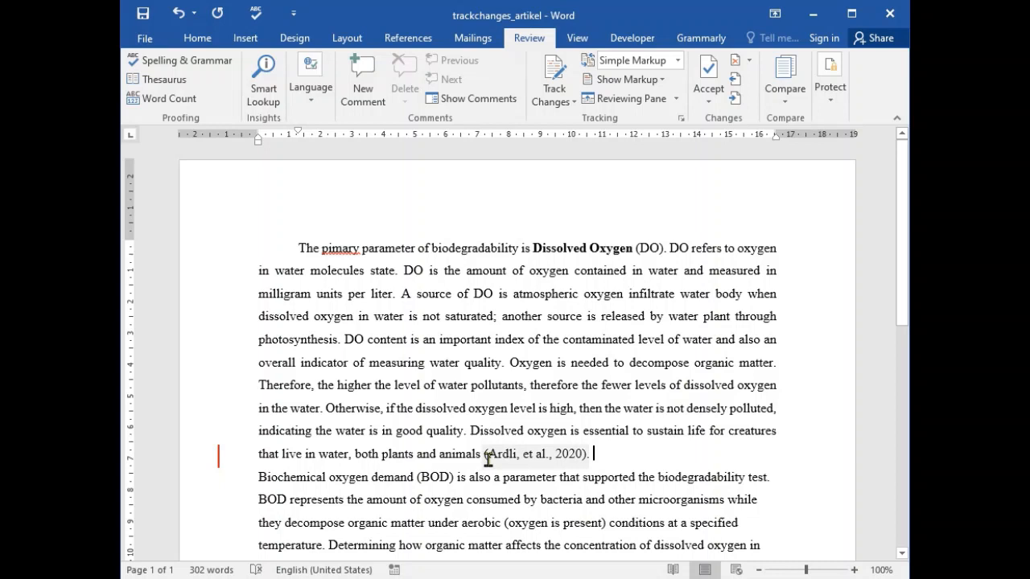
drag(524, 454, 548, 455)
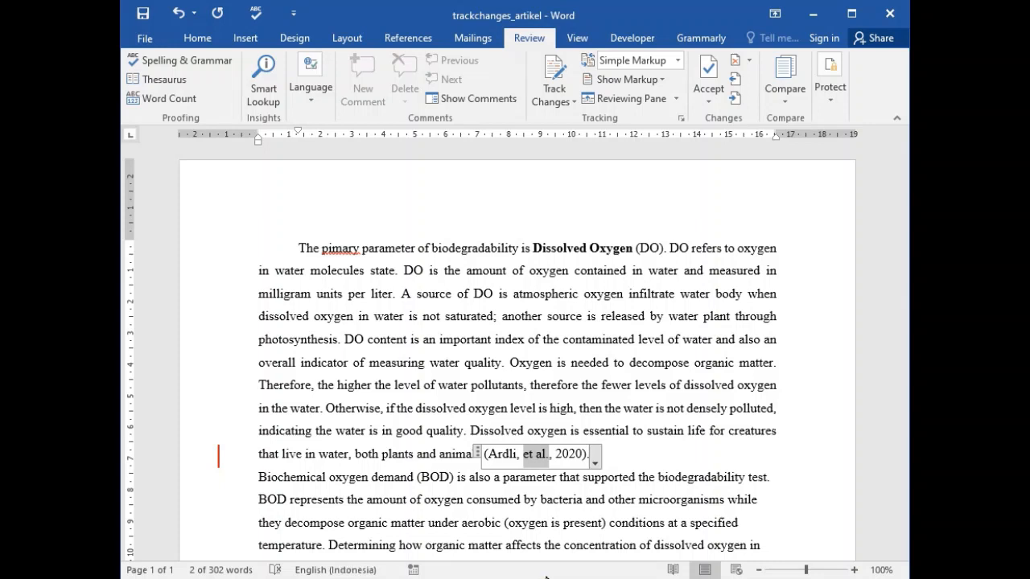
key(ctrl+i)
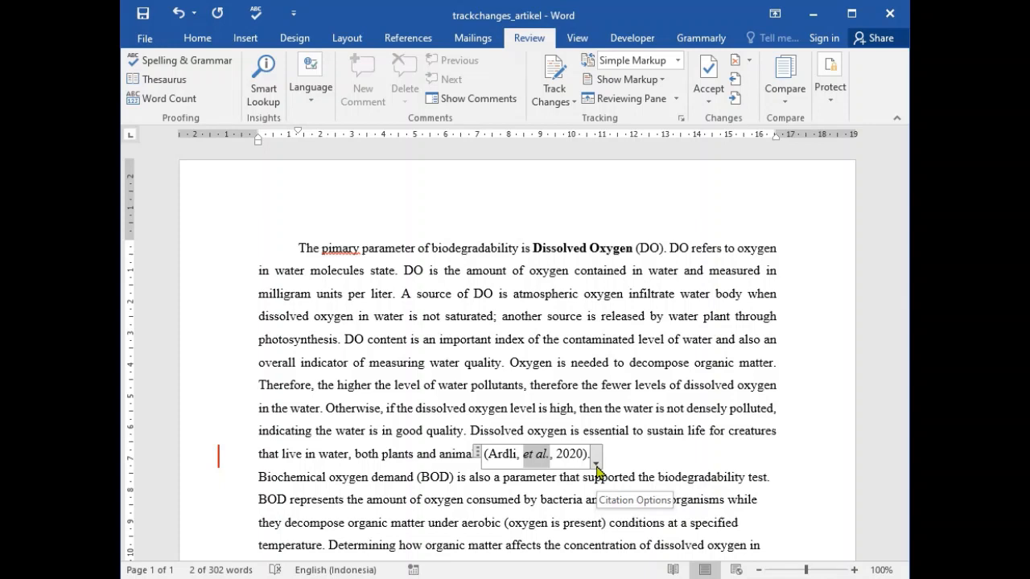
- Edit the 2020 citation's source so the journal name reads "Asian Journal of Histology"
click(596, 465)
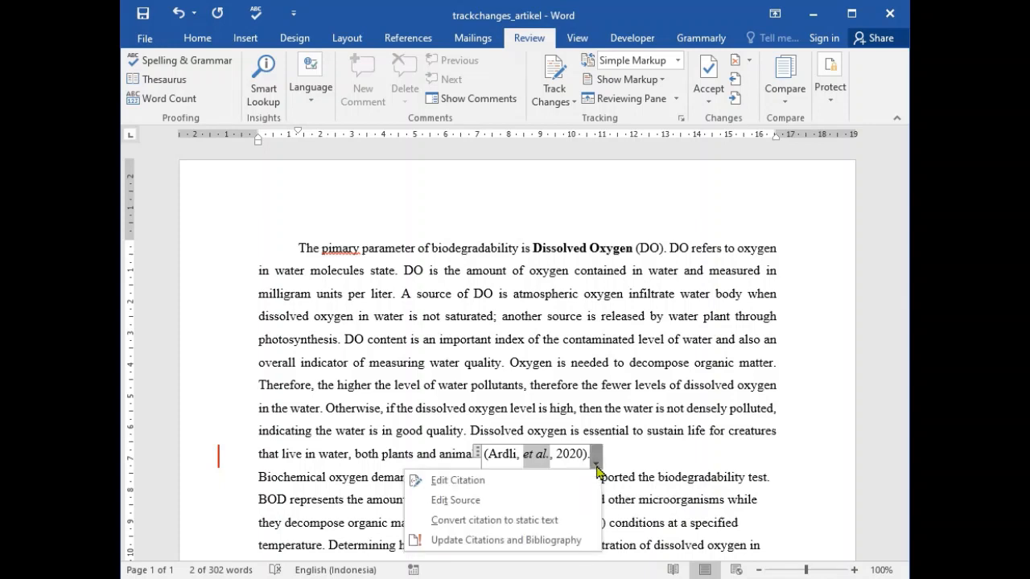
click(541, 509)
click(394, 362)
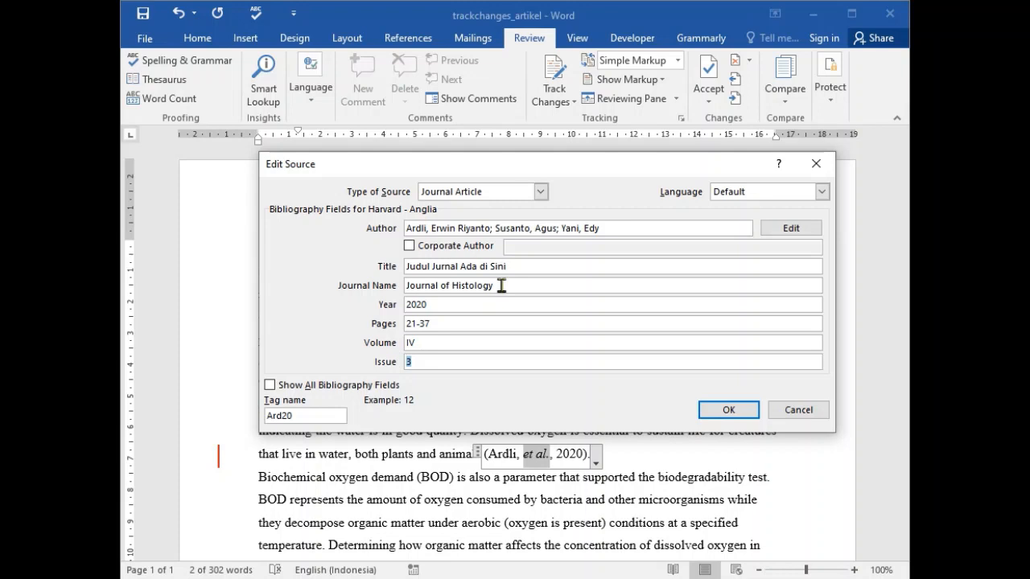
click(408, 284)
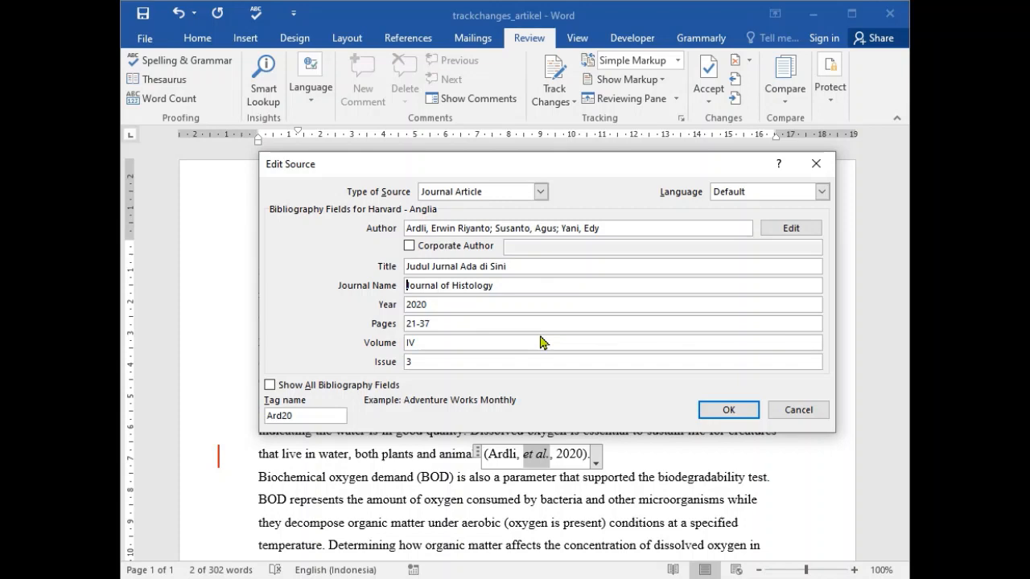
text(Asian)
click(729, 414)
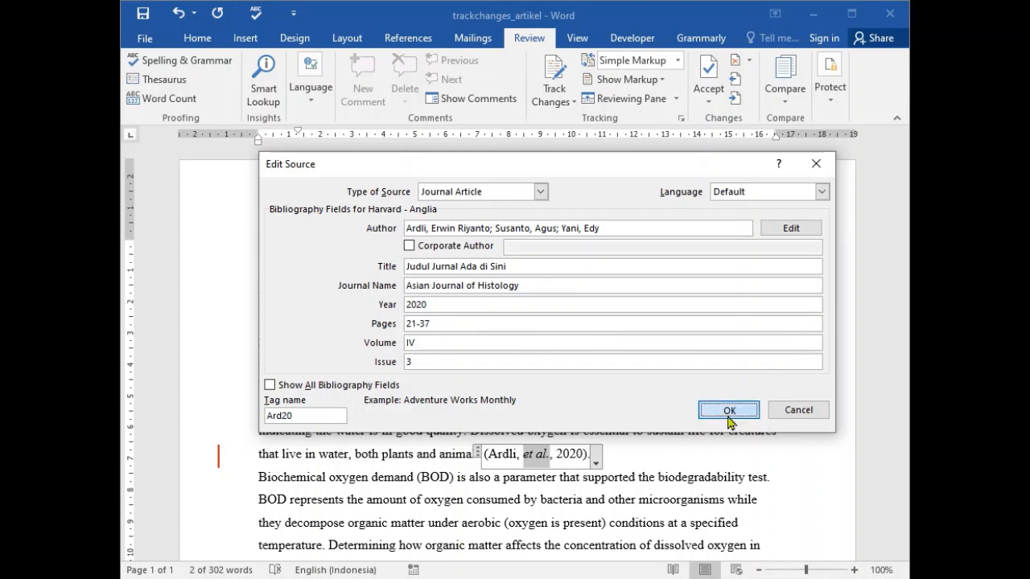
click(726, 424)
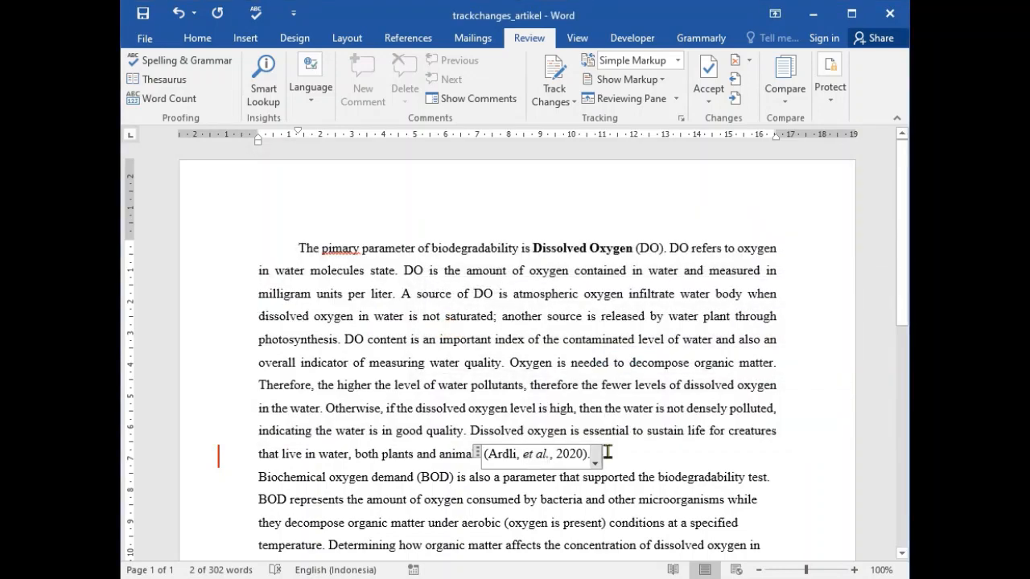
click(607, 453)
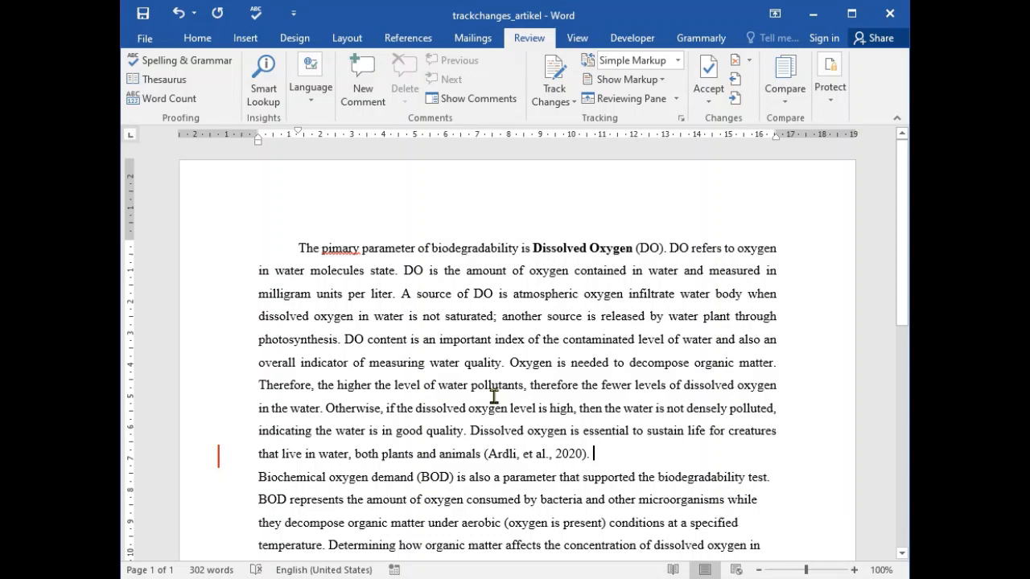
- Begin the Biochemical oxygen demand paragraph with the first author's surname followed by ", et al., " and italicize "et al"
click(259, 424)
text(Ardli)
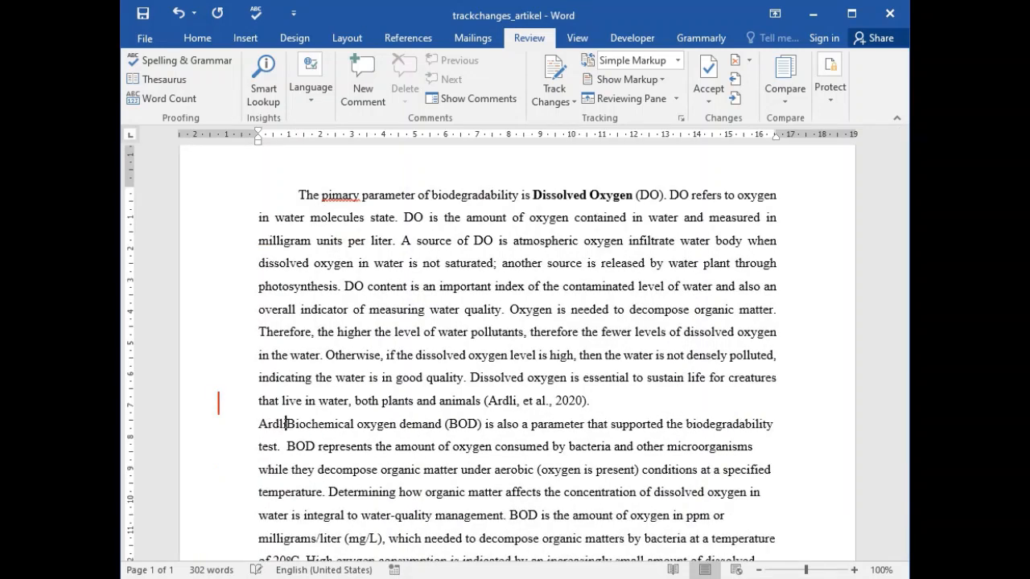
text(,)
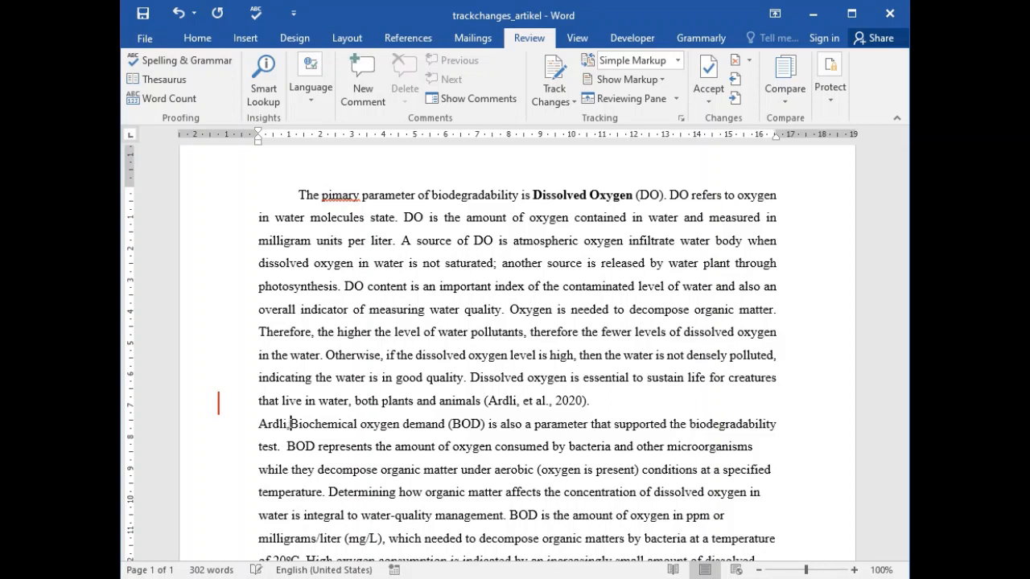
text( et al.,)
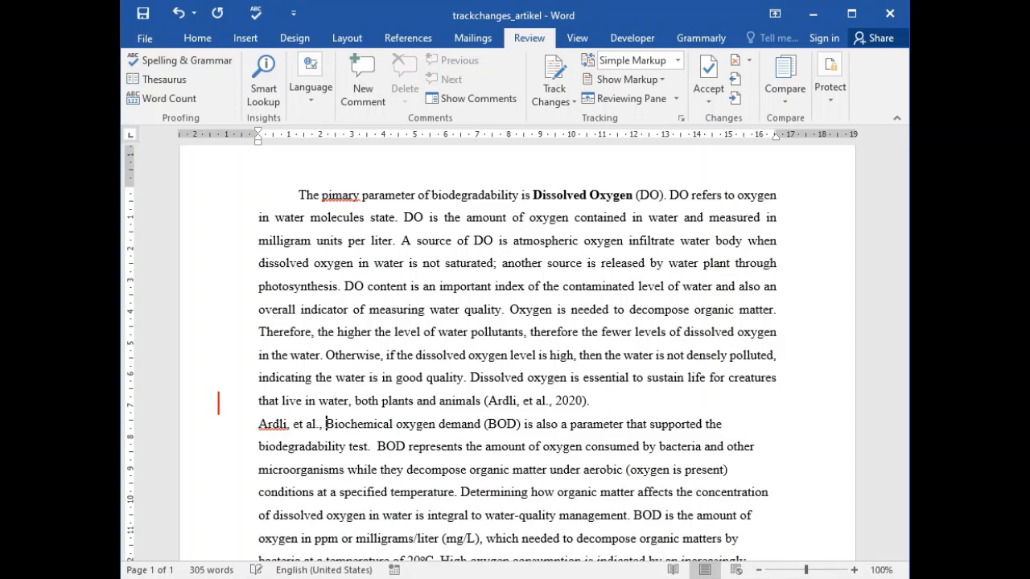
drag(293, 424, 310, 436)
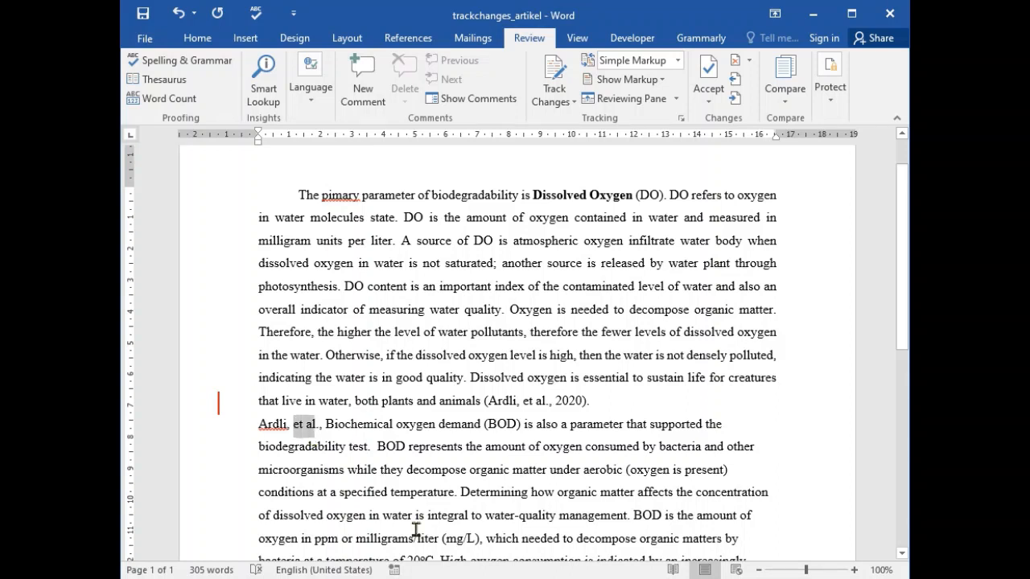
key(ctrl+i)
- Insert the 2020 source's citation before "Biochemical", add a comma after it, and change that word's initial to lowercase
click(329, 429)
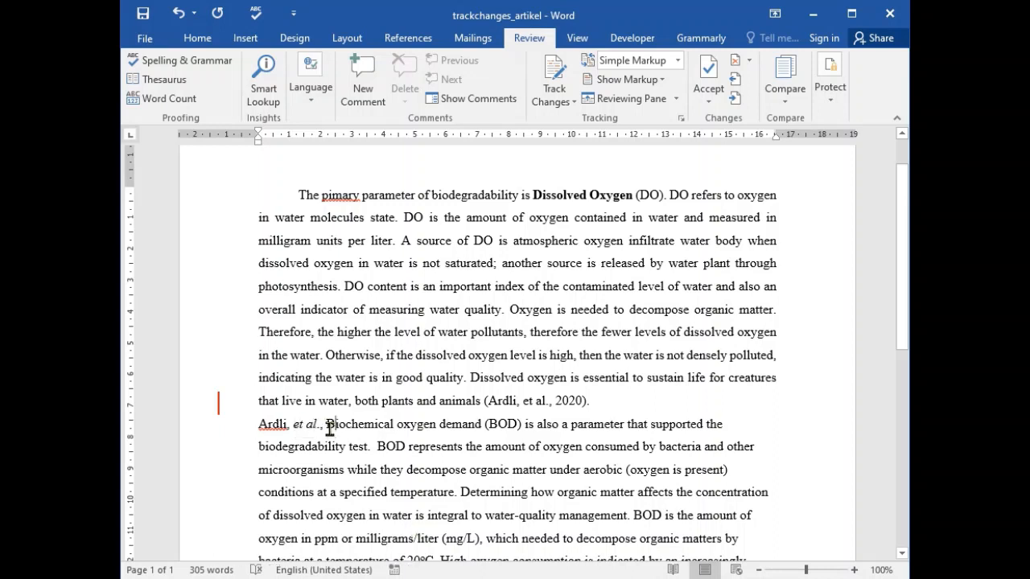
click(408, 37)
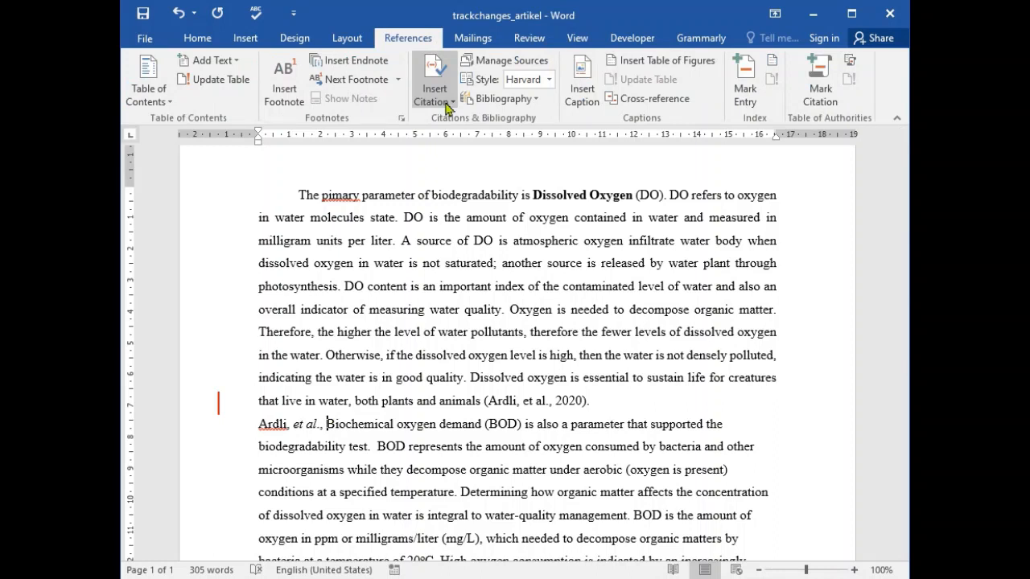
click(448, 103)
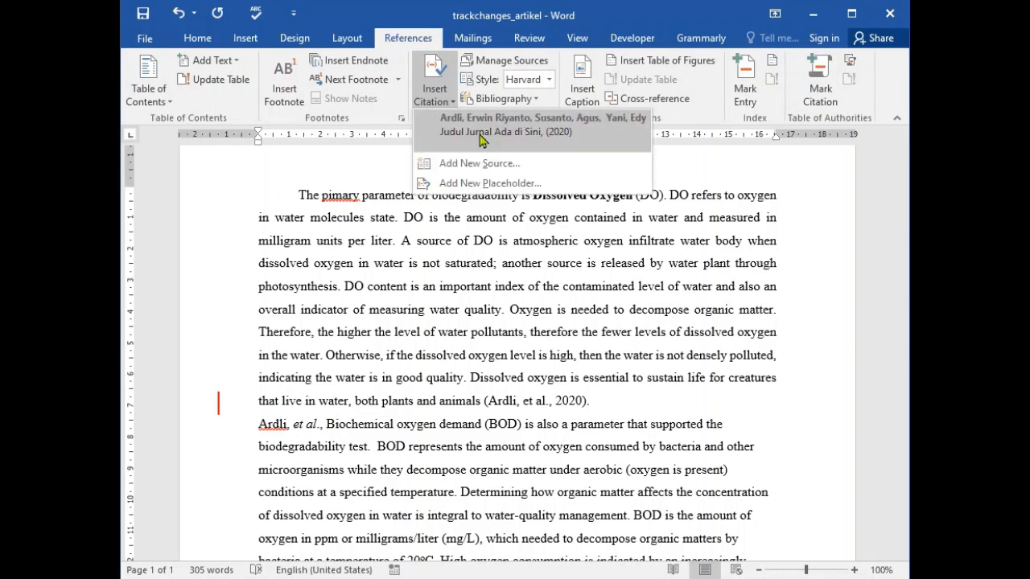
click(609, 149)
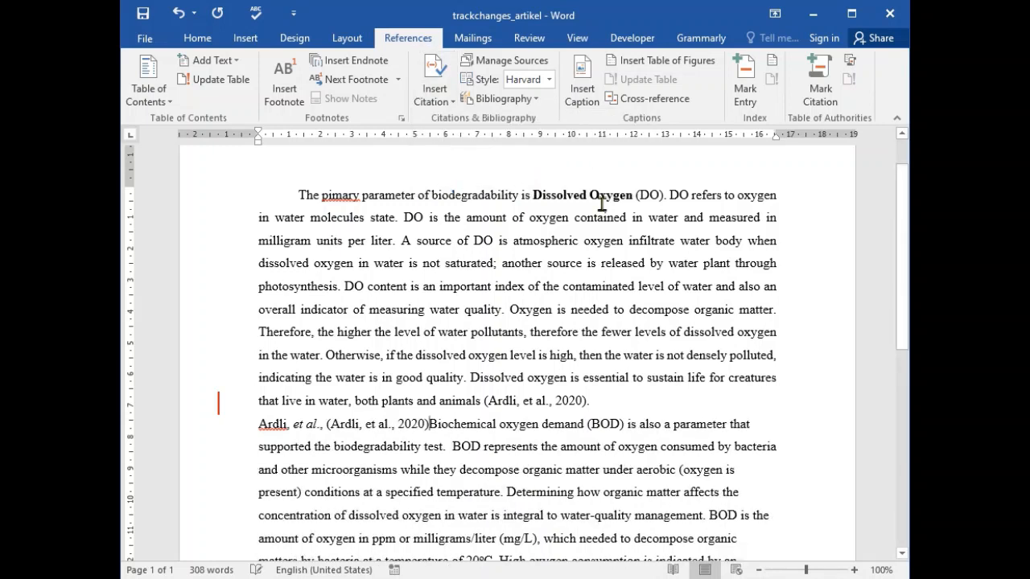
text(,)
key(Delete)
text(b)
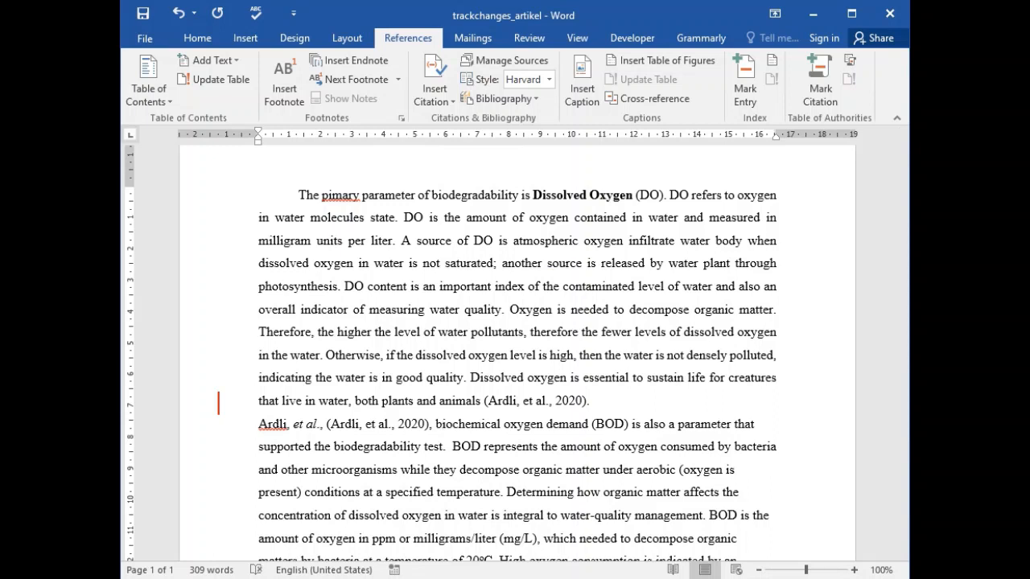
- Edit the citation in the second paragraph to suppress its author
click(398, 424)
click(437, 426)
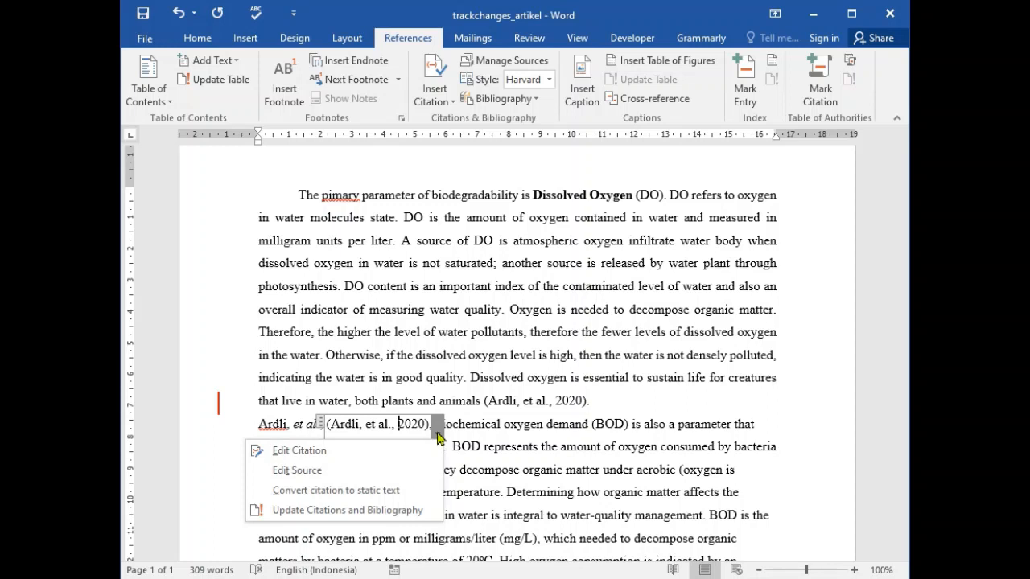
click(330, 451)
click(696, 263)
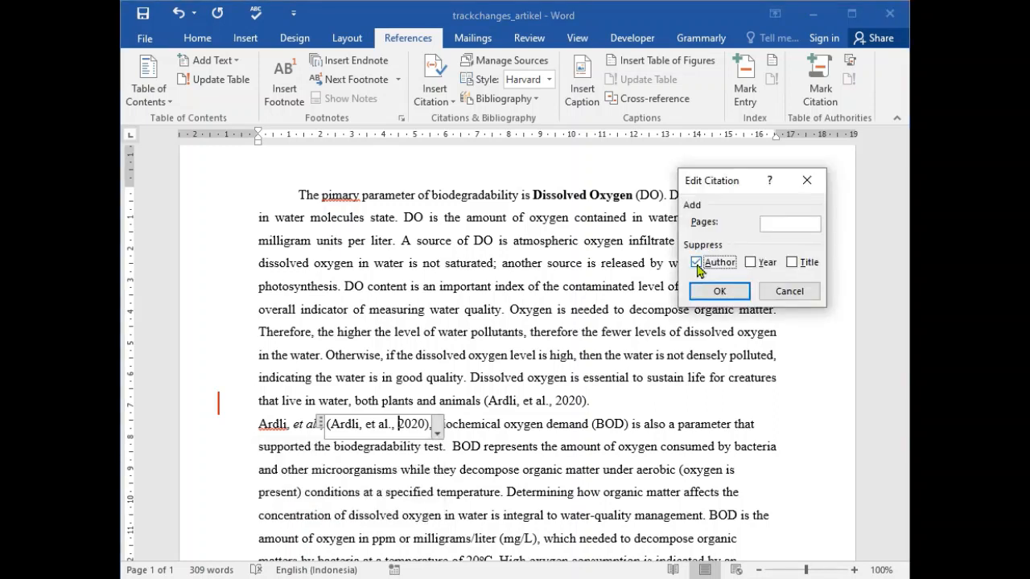
click(719, 292)
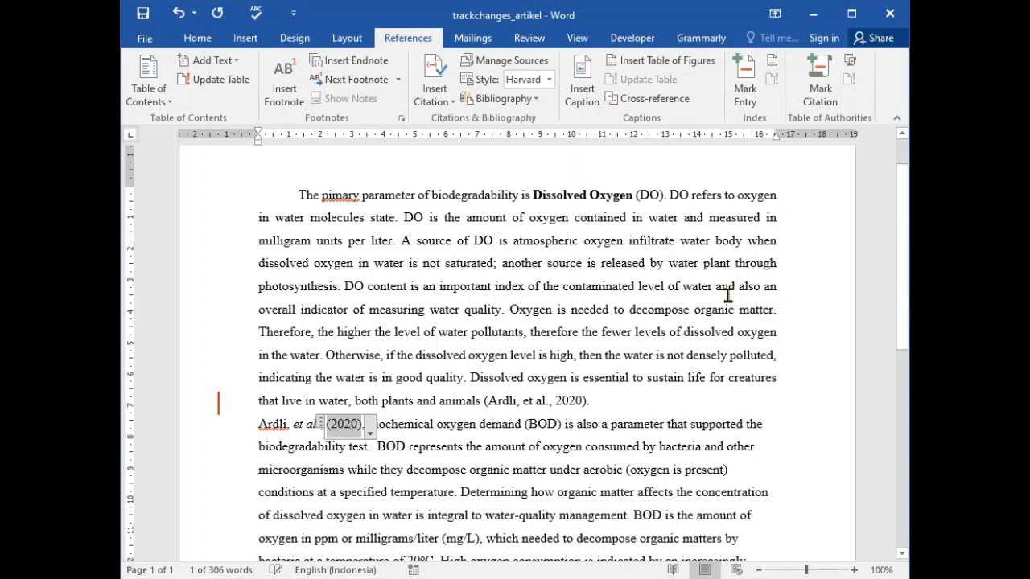
click(586, 445)
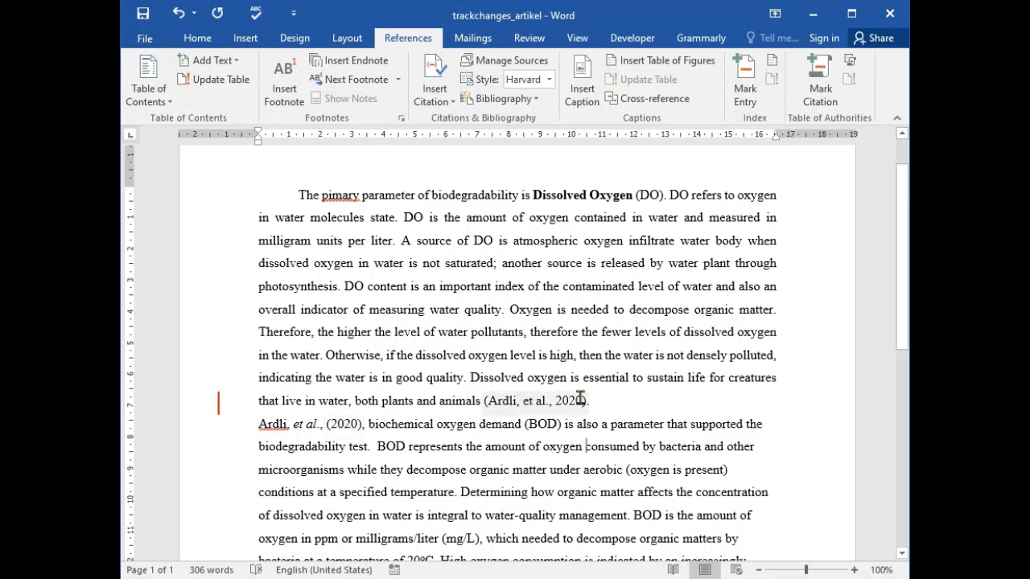
- Delete the manually typed 2005 citation at the end of the second paragraph, ending the sentence with a period
scroll(580, 397, down, 2)
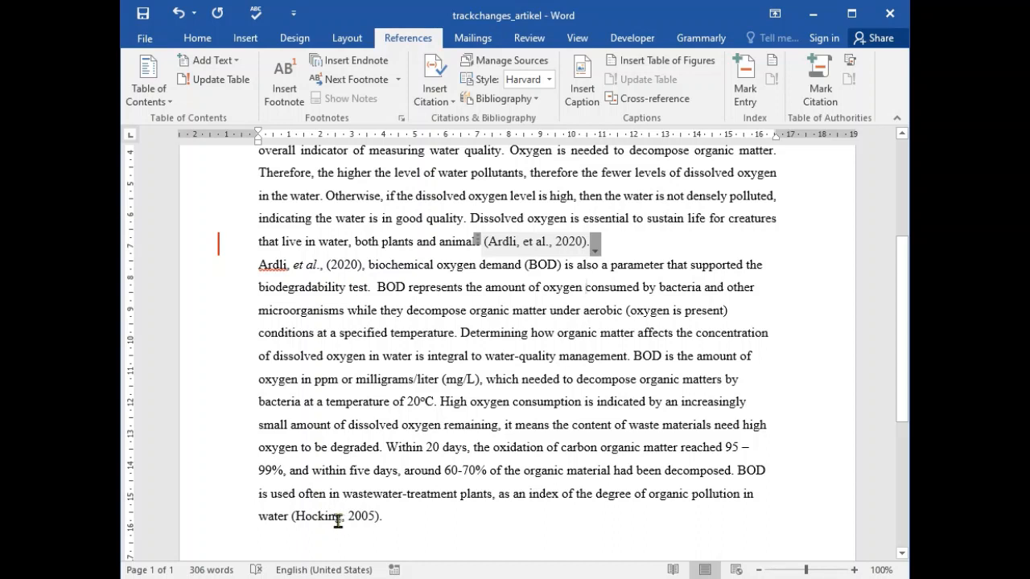
drag(291, 516, 364, 504)
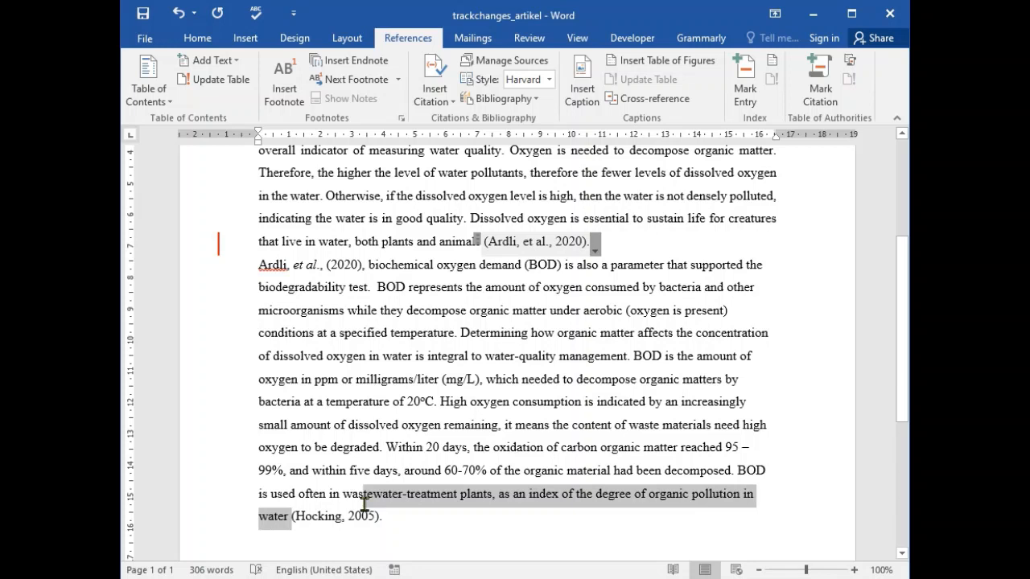
drag(364, 504, 378, 517)
key(Delete)
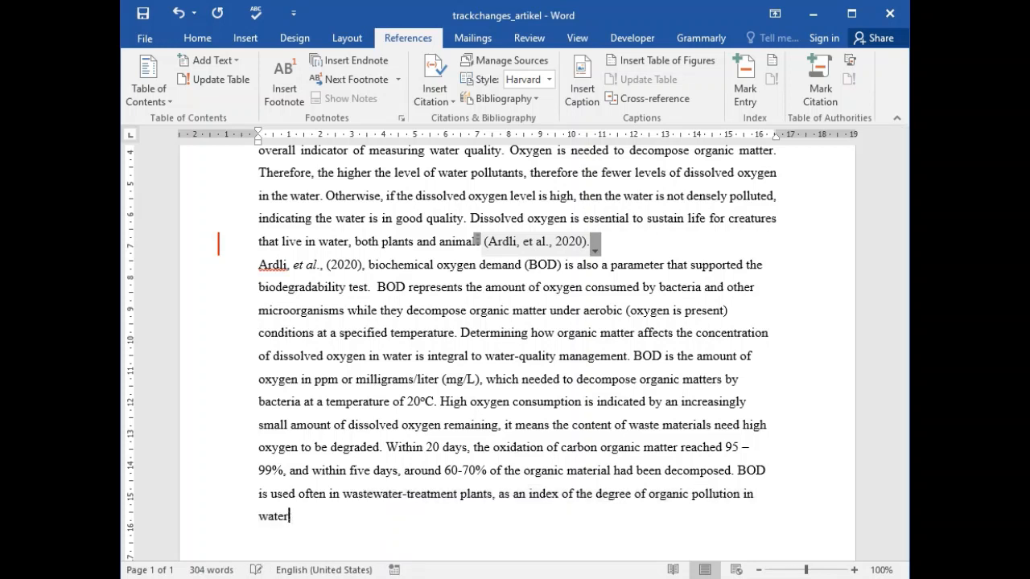
text(.)
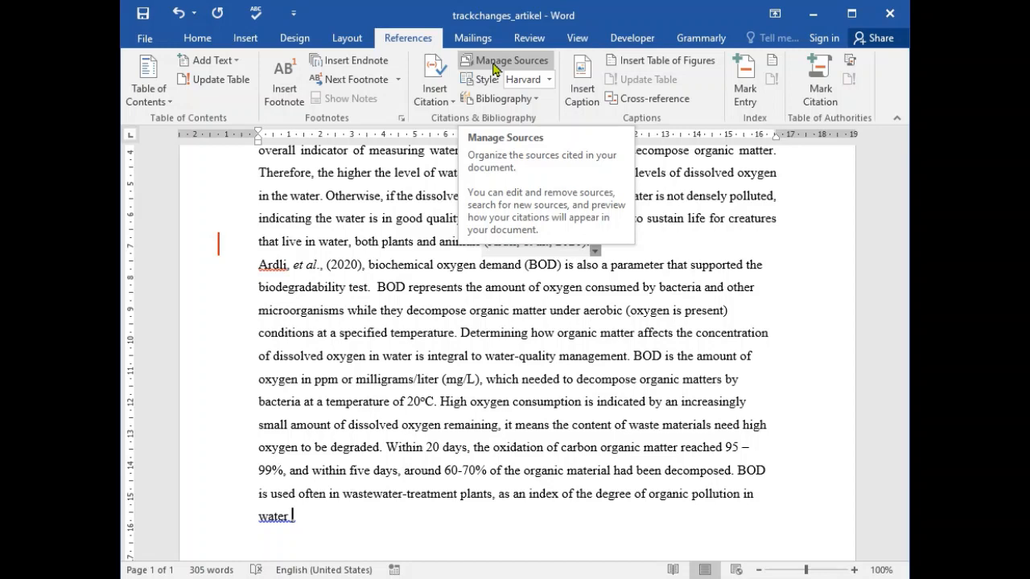
- Copy the 1994 source "The Botany of Mangrove" from the master list to the current list and insert its citation after "water"
click(511, 61)
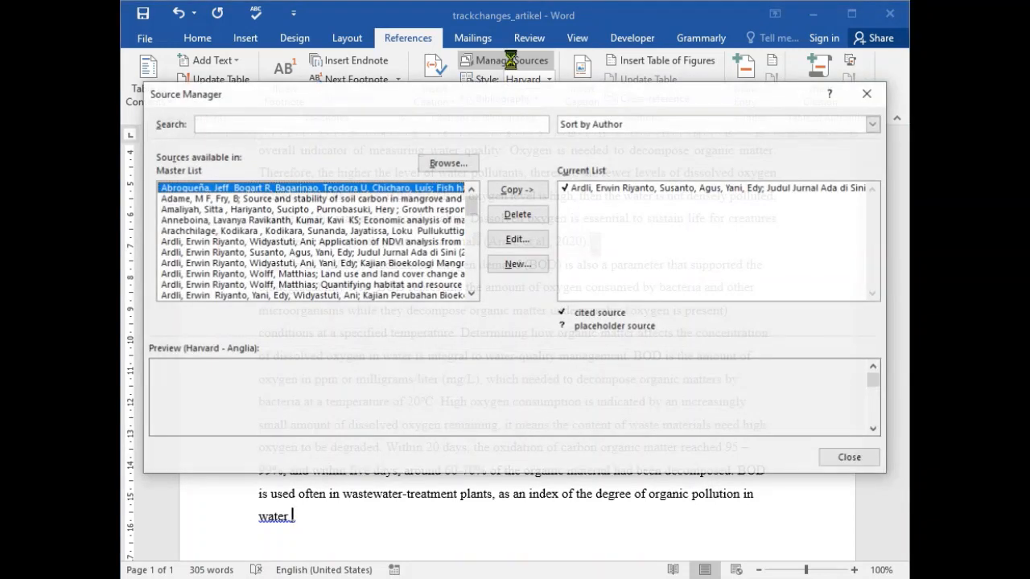
drag(472, 207, 480, 300)
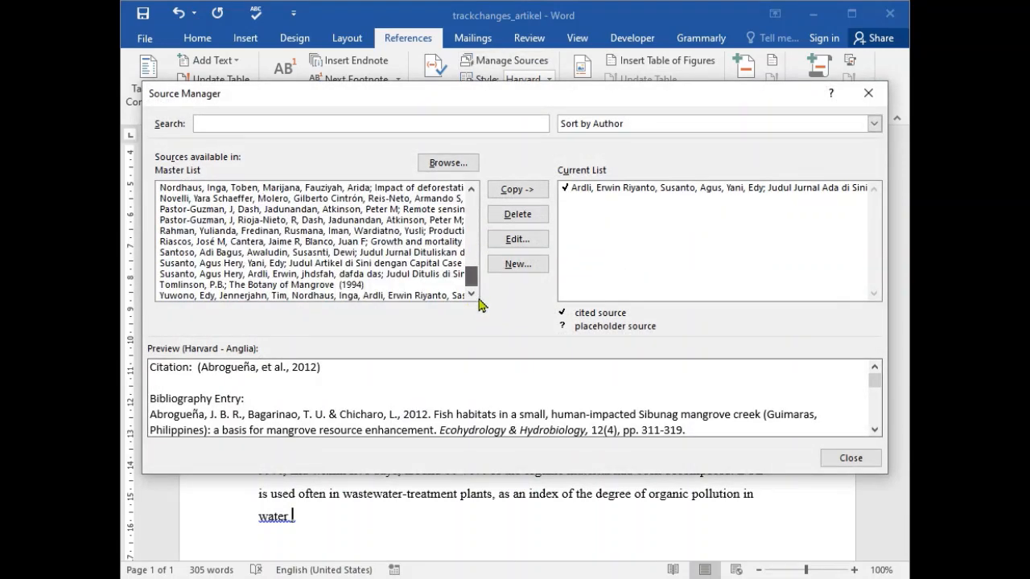
click(428, 285)
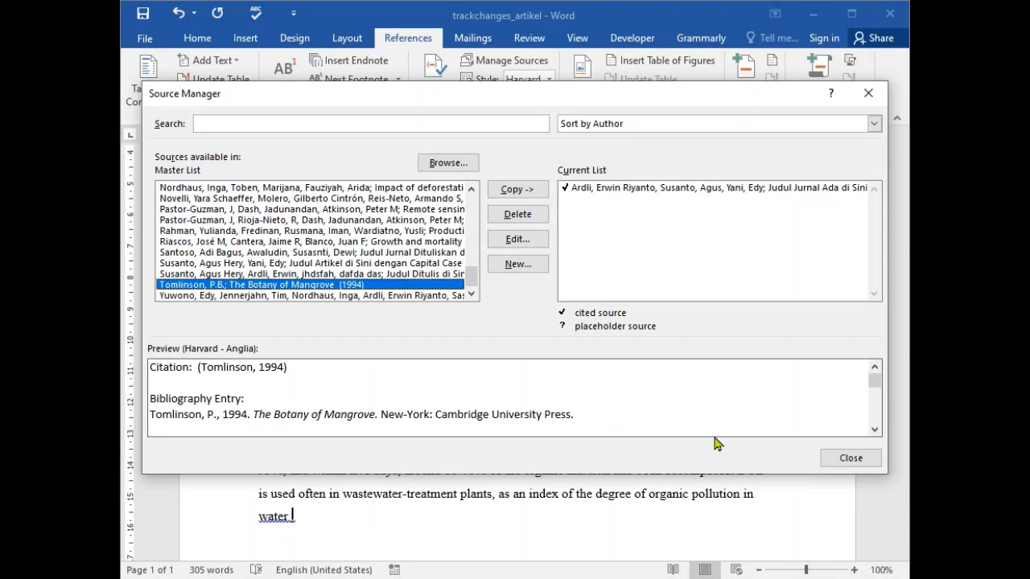
click(517, 193)
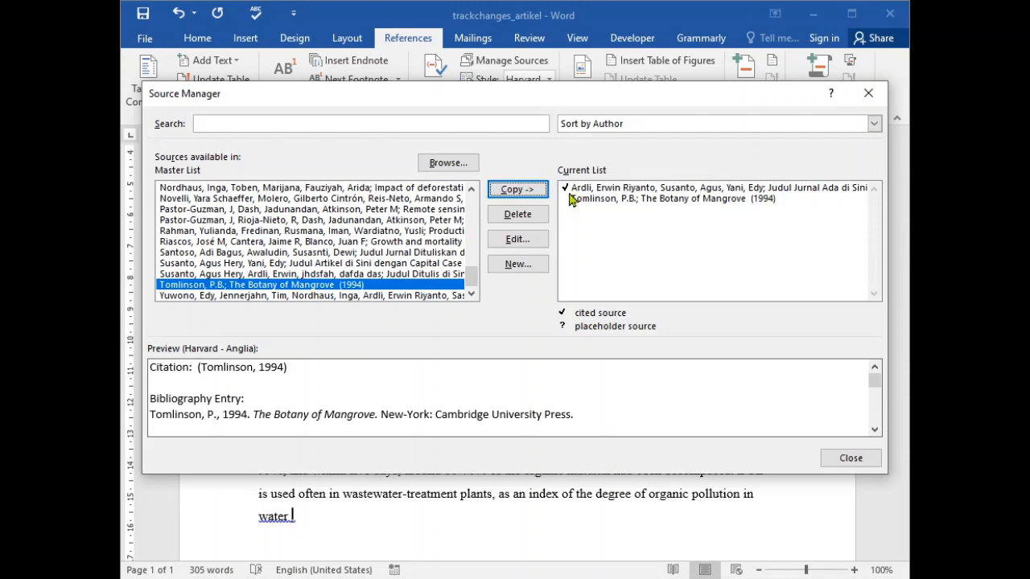
click(628, 198)
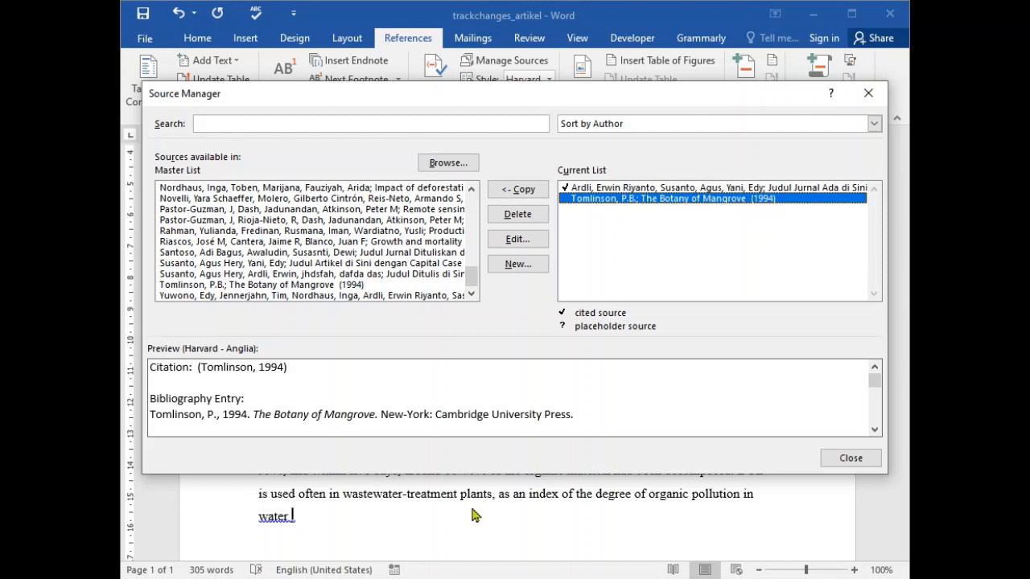
click(850, 459)
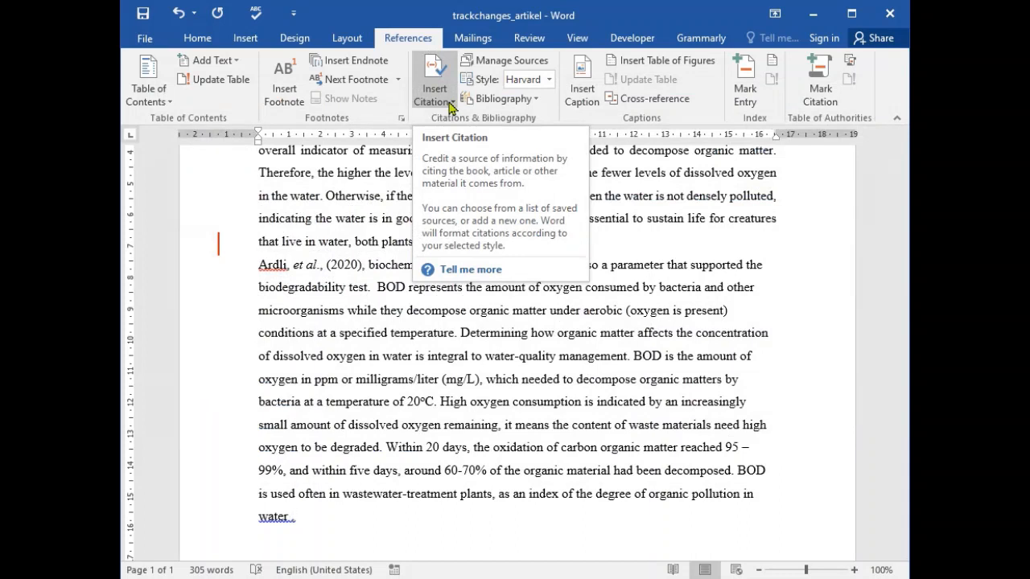
click(449, 105)
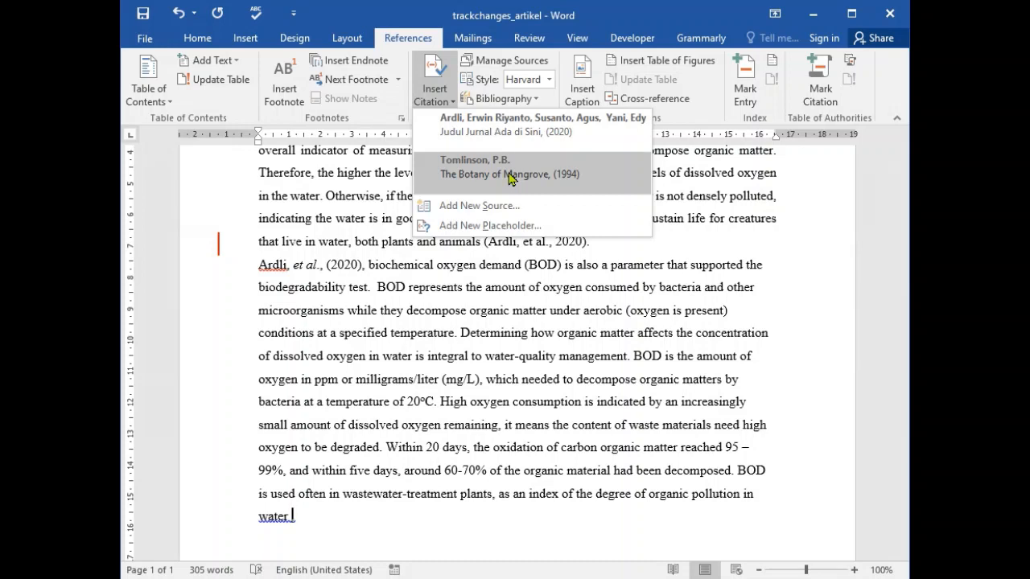
click(510, 178)
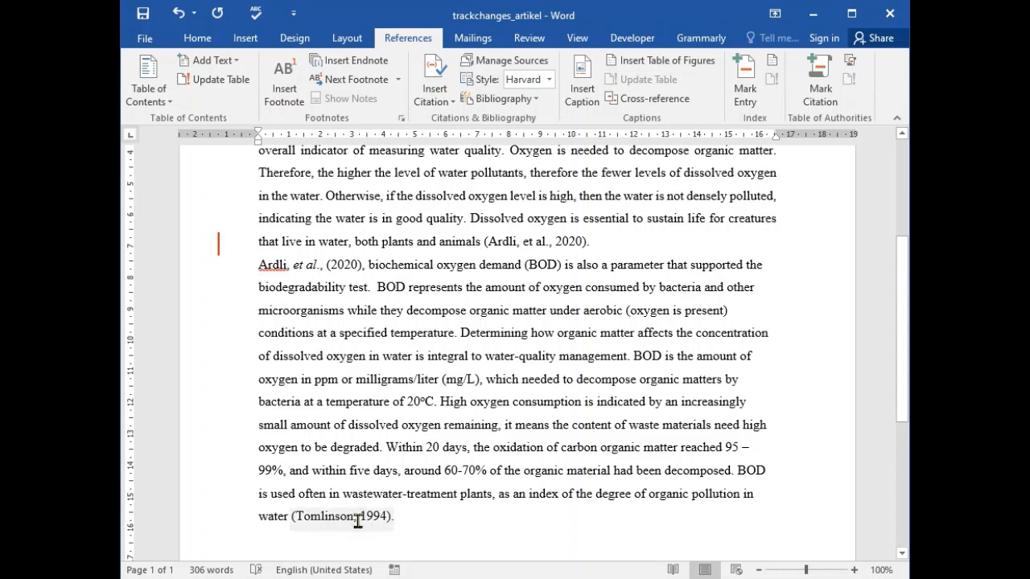
- Review the document's cited sources in the Source Manager's current list
click(515, 61)
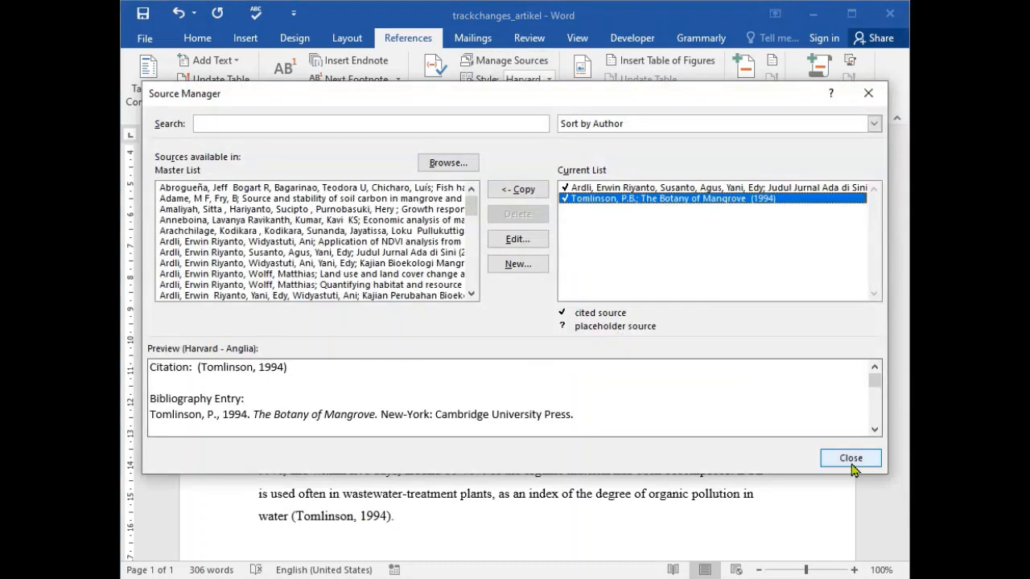
click(852, 457)
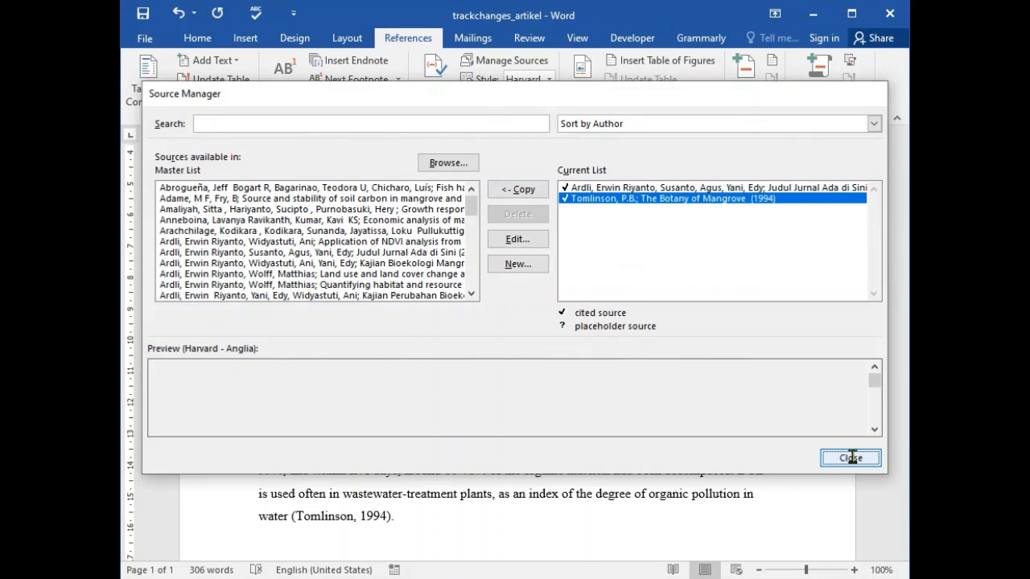
click(851, 458)
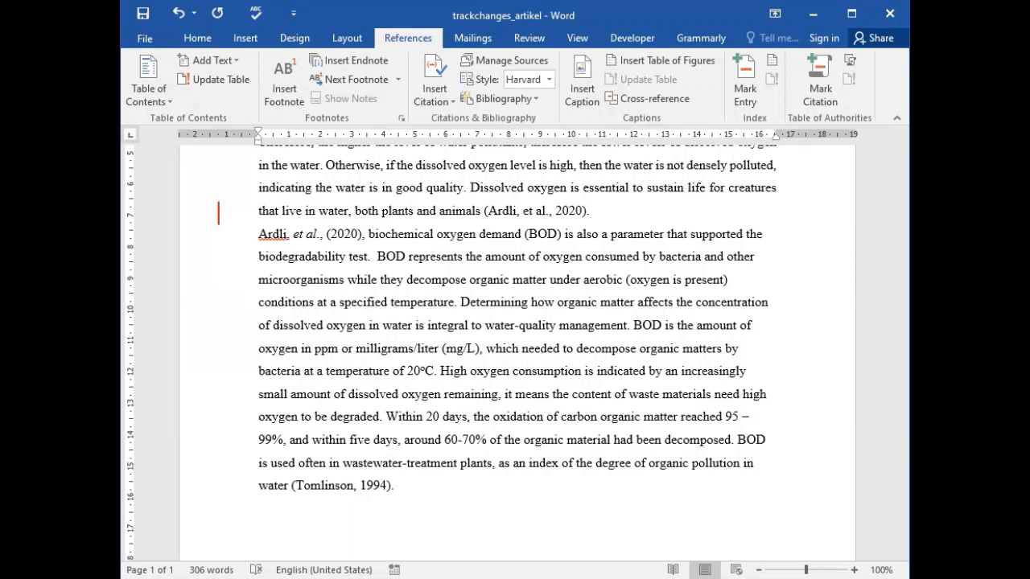
- Insert a blank page below the article's last paragraph
scroll(752, 386, down, 4)
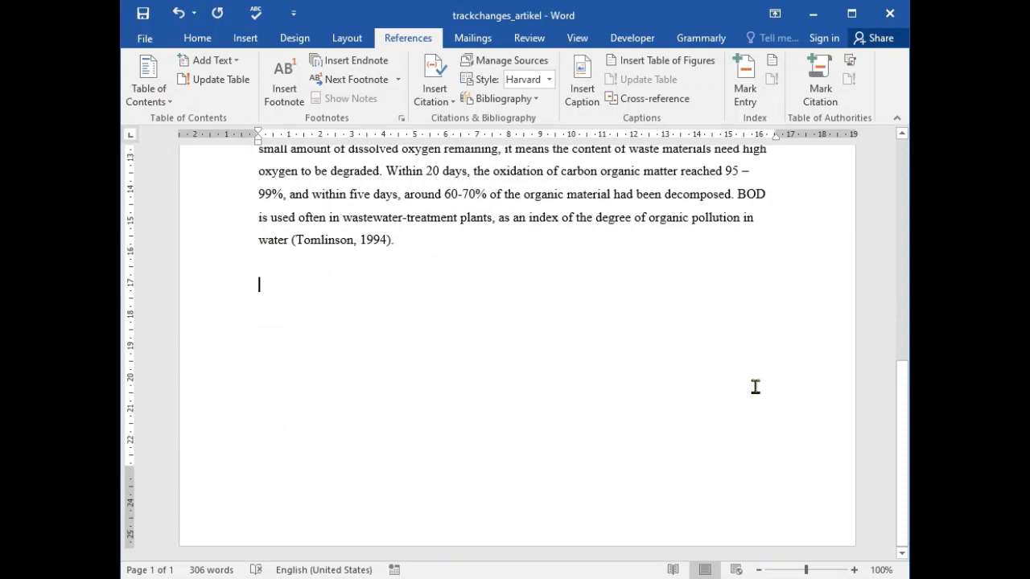
click(245, 37)
click(138, 85)
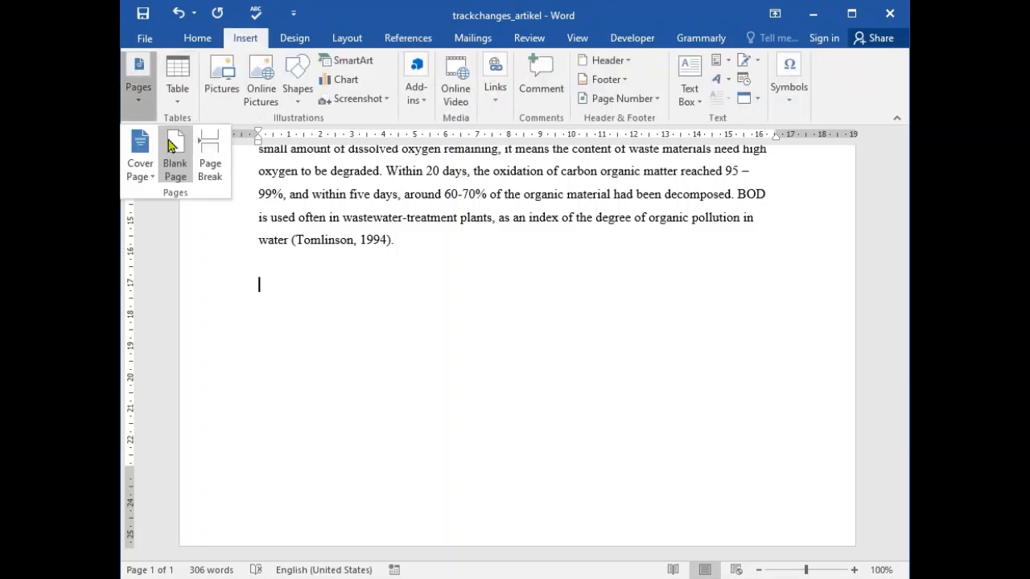
click(170, 145)
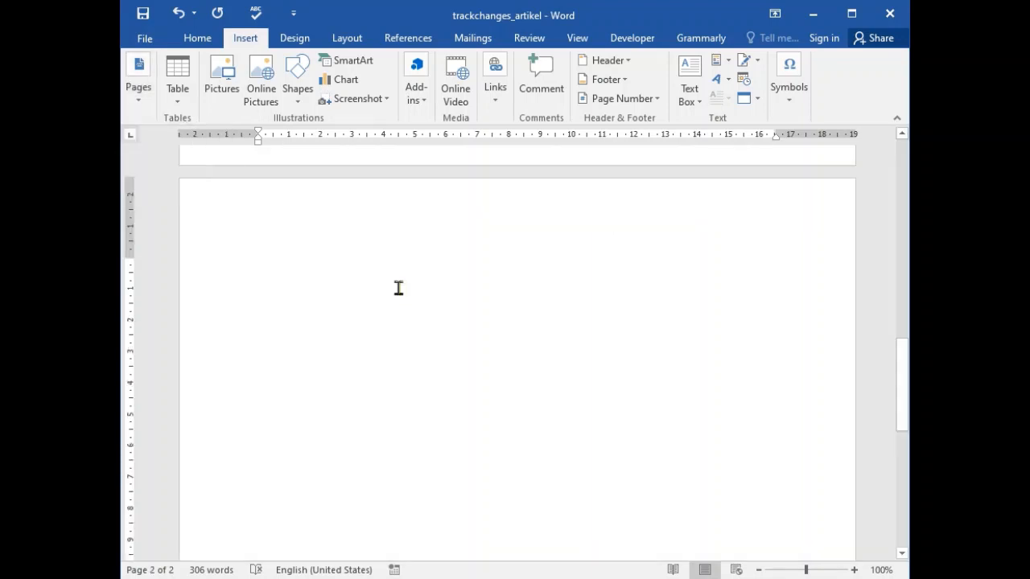
- Insert the built-in Bibliography on the new second page
click(407, 38)
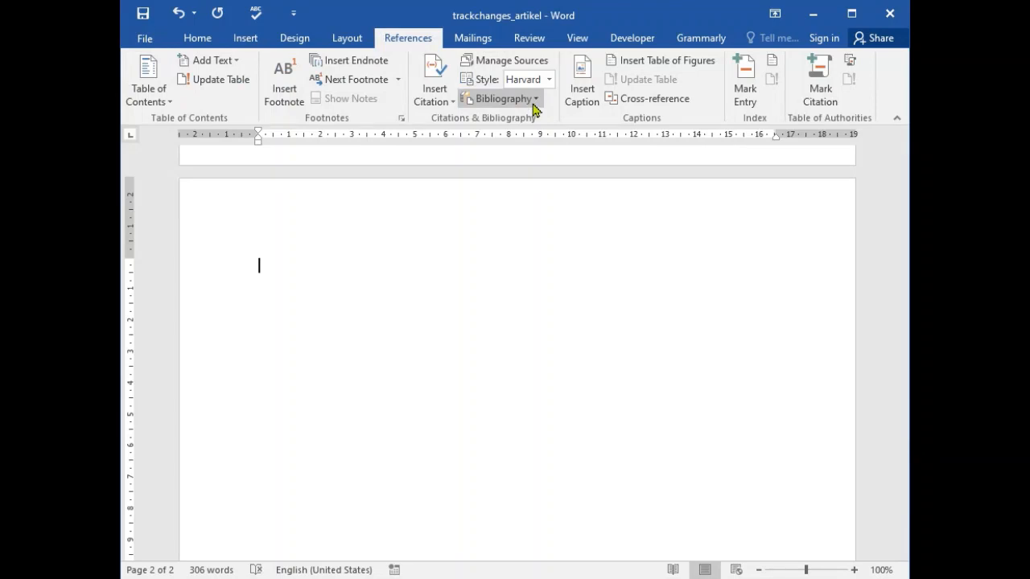
click(521, 98)
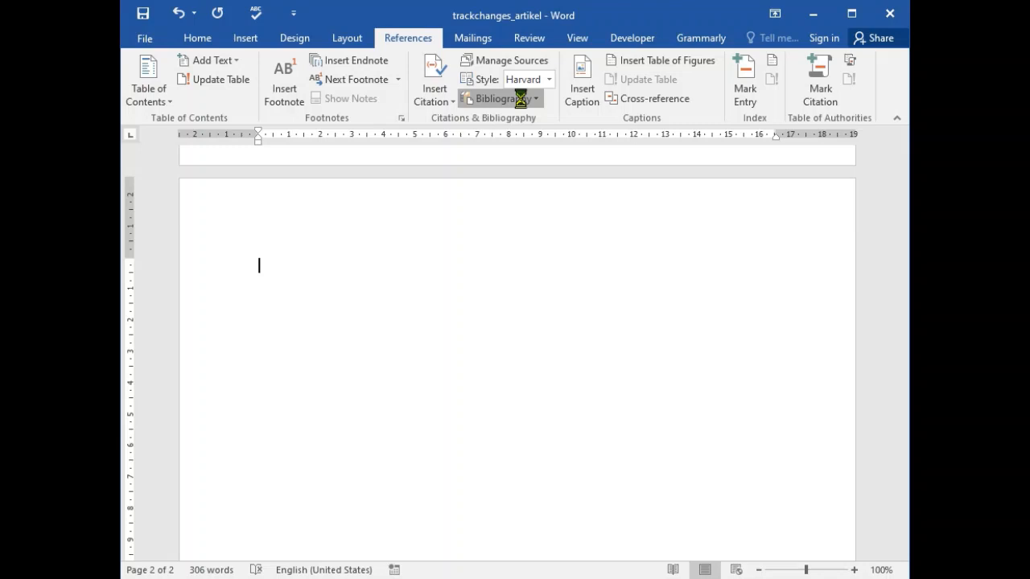
click(610, 198)
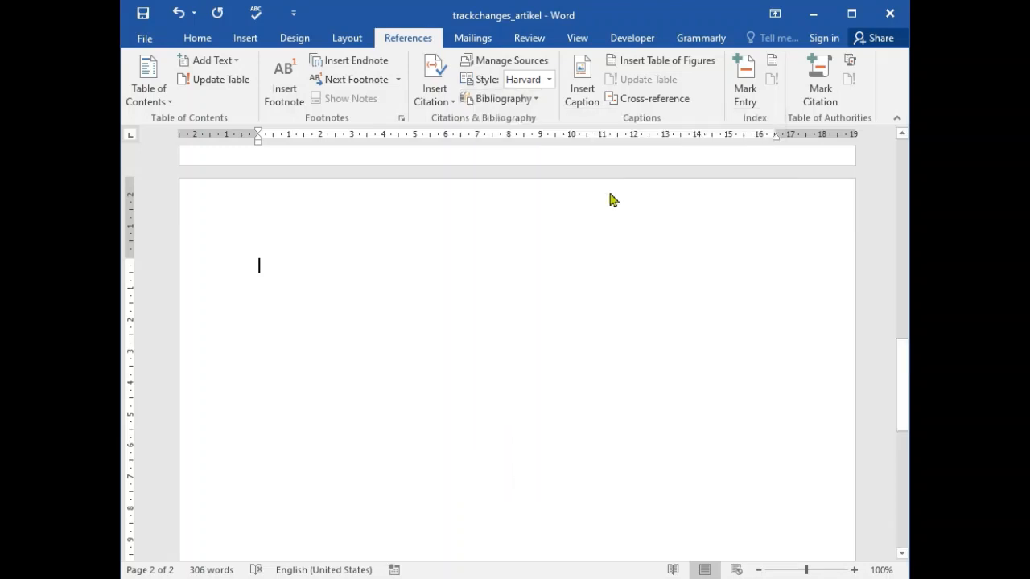
- Replace the bibliography's heading with "DAFTAR PUSTAKA" and add an empty line below it
double_click(272, 272)
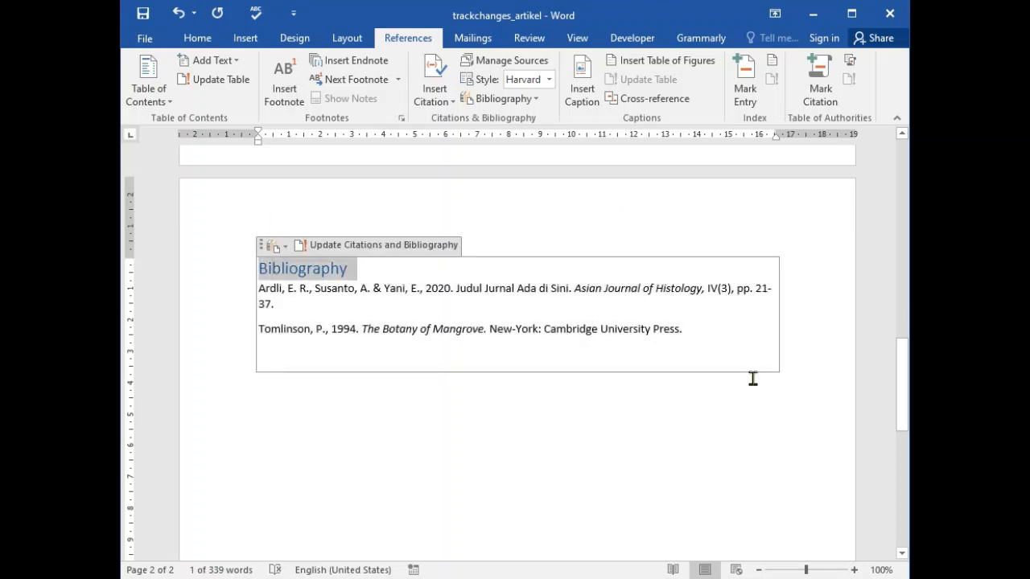
text(DAFTAR PUS)
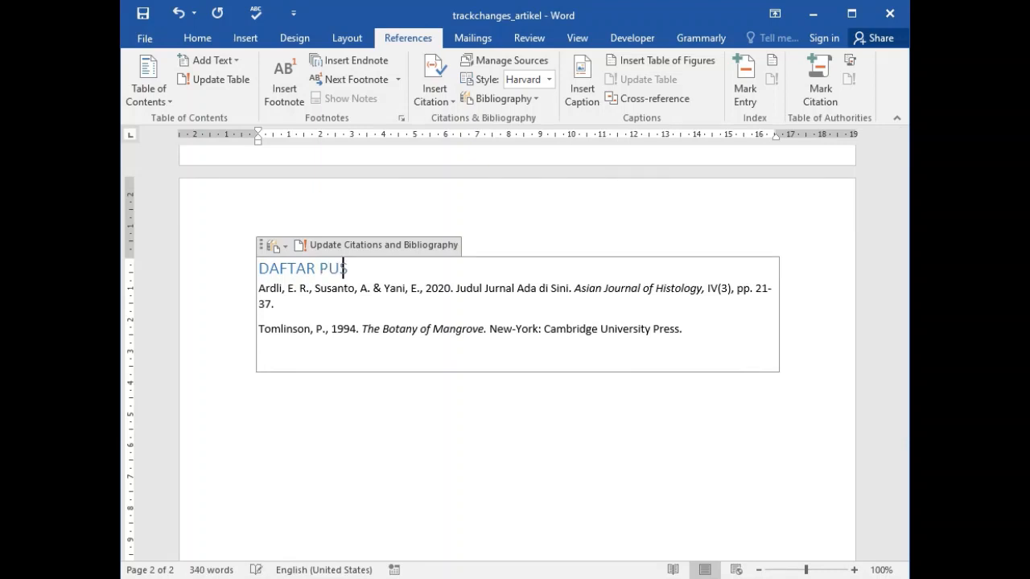
text(TAKA)
key(Return)
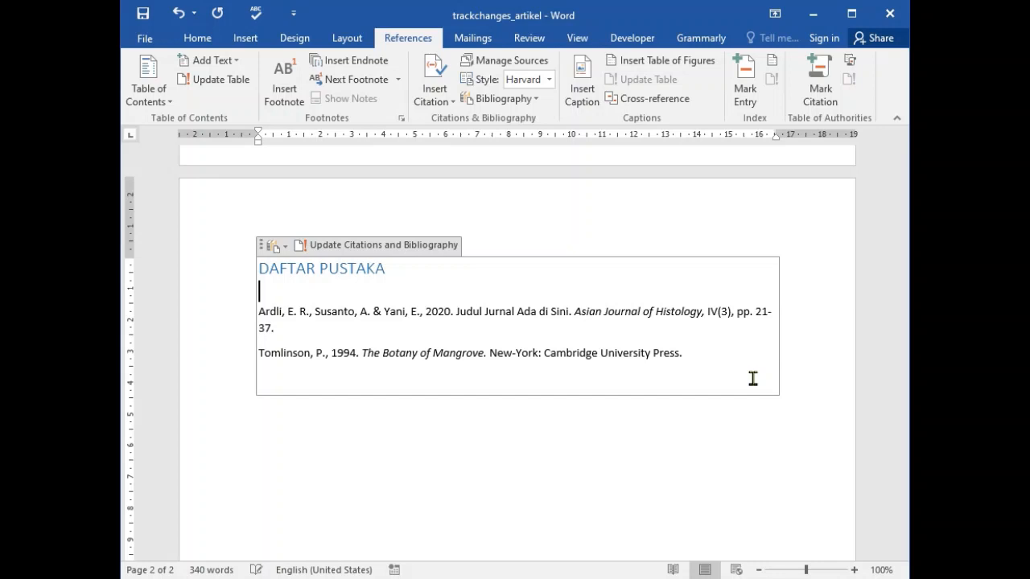
- Format the two bibliography entries in Times New Roman 12, justified, with a hanging indent of about 1 cm
drag(688, 353, 257, 308)
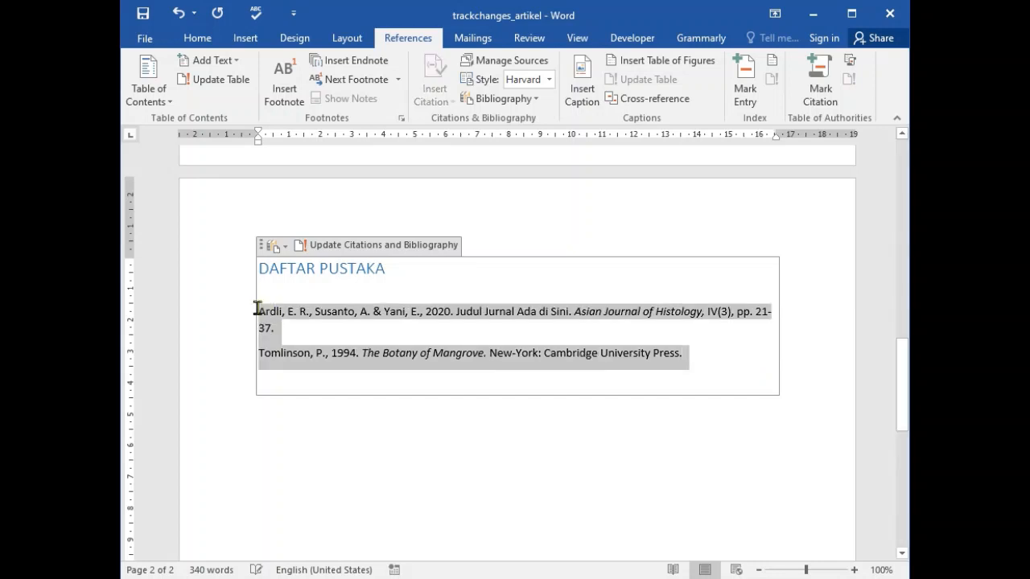
click(197, 38)
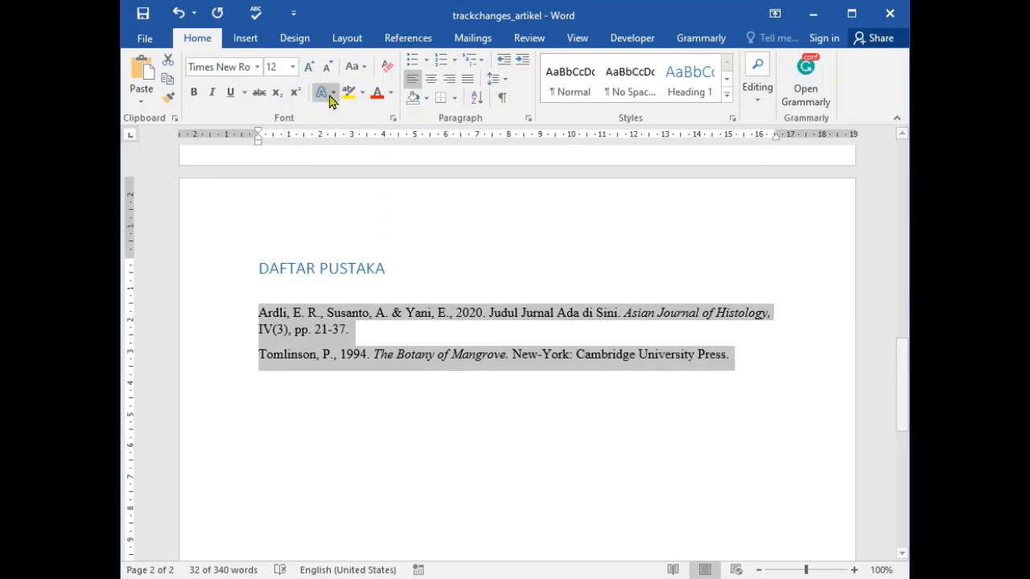
drag(258, 140, 292, 142)
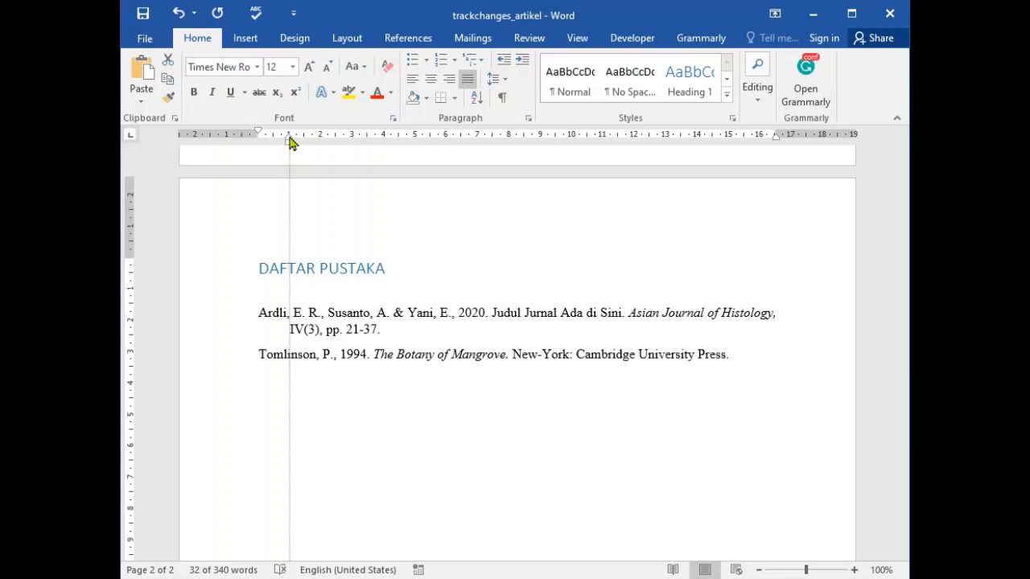
drag(291, 143, 292, 143)
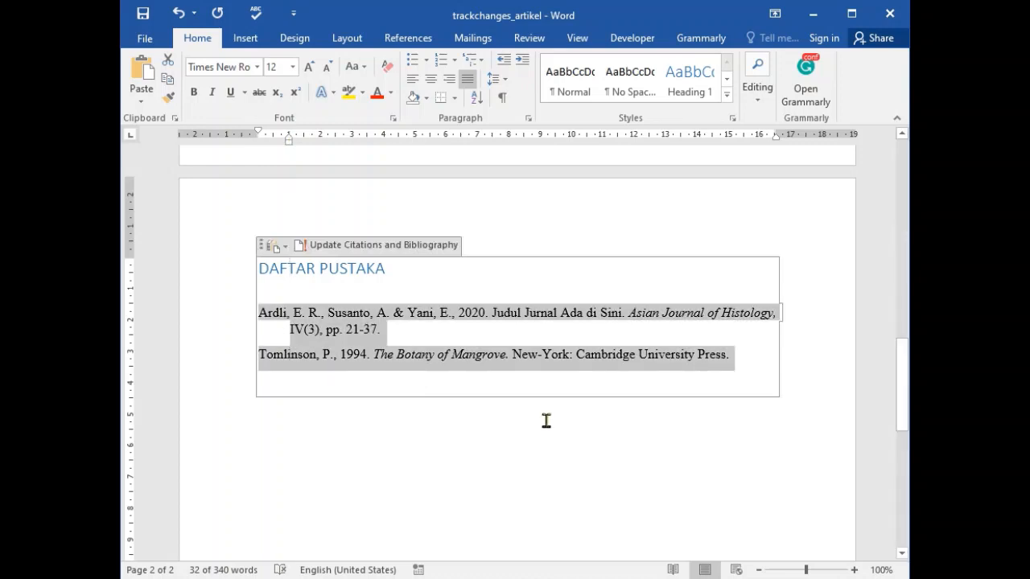
- Set the "DAFTAR PUSTAKA" heading to Times New Roman in black
click(381, 385)
click(375, 271)
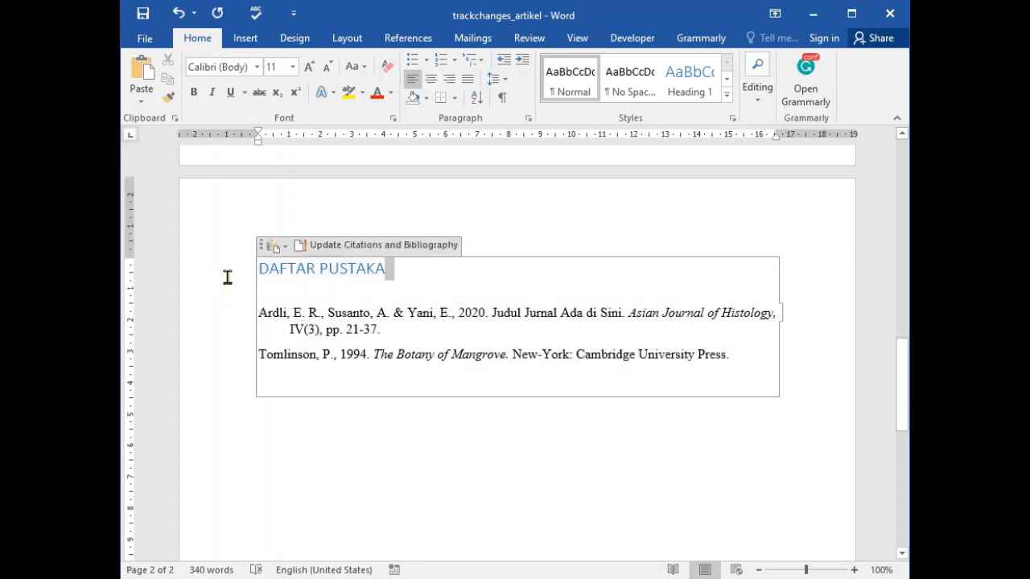
triple_click(228, 276)
click(257, 67)
click(233, 168)
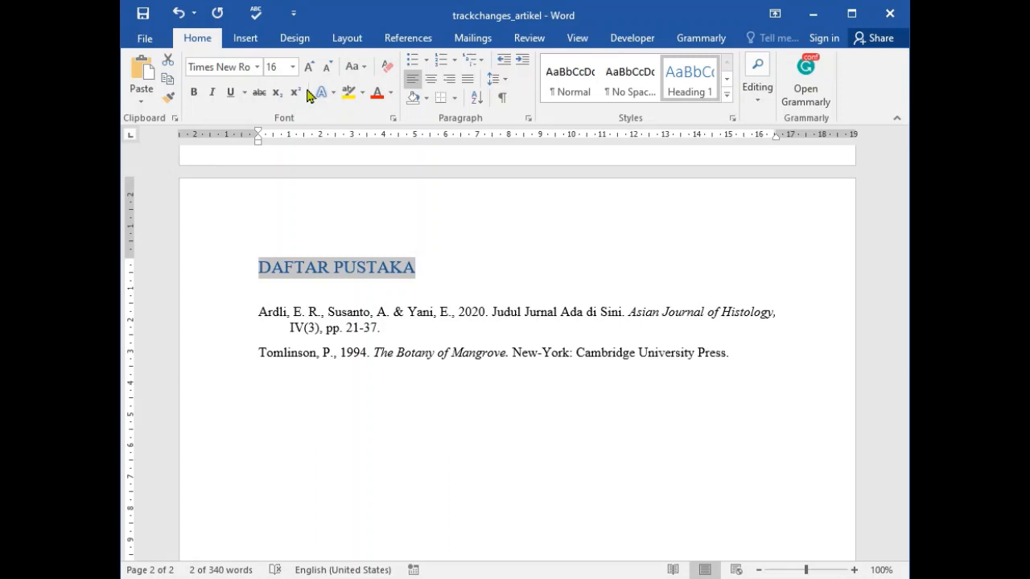
click(391, 92)
click(394, 111)
click(495, 406)
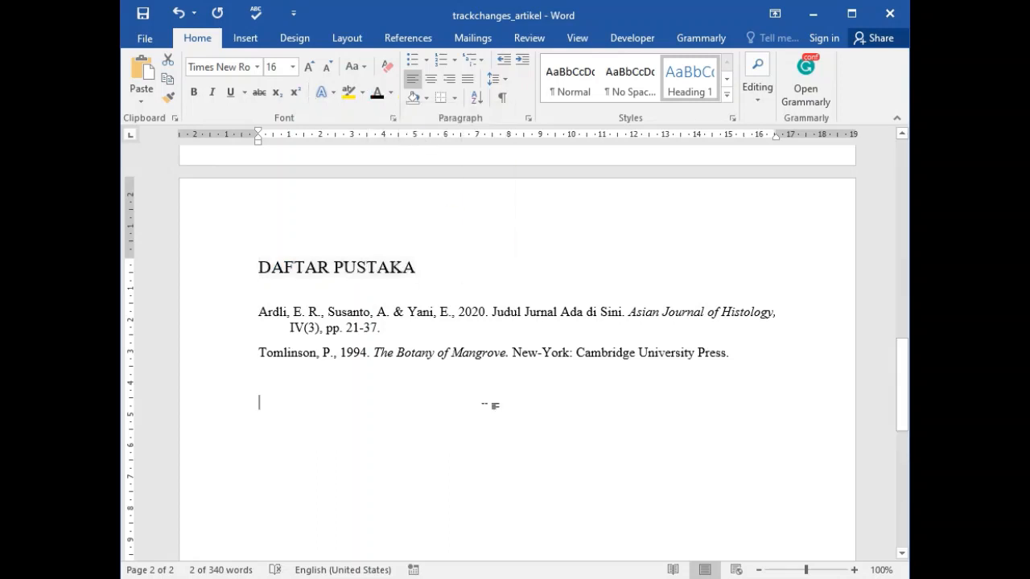
- Copy the 2008 source "Quantifying habitat and resource use changes" from the master list to the current list and insert its citation after "photosynthesis"
scroll(531, 446, up, 10)
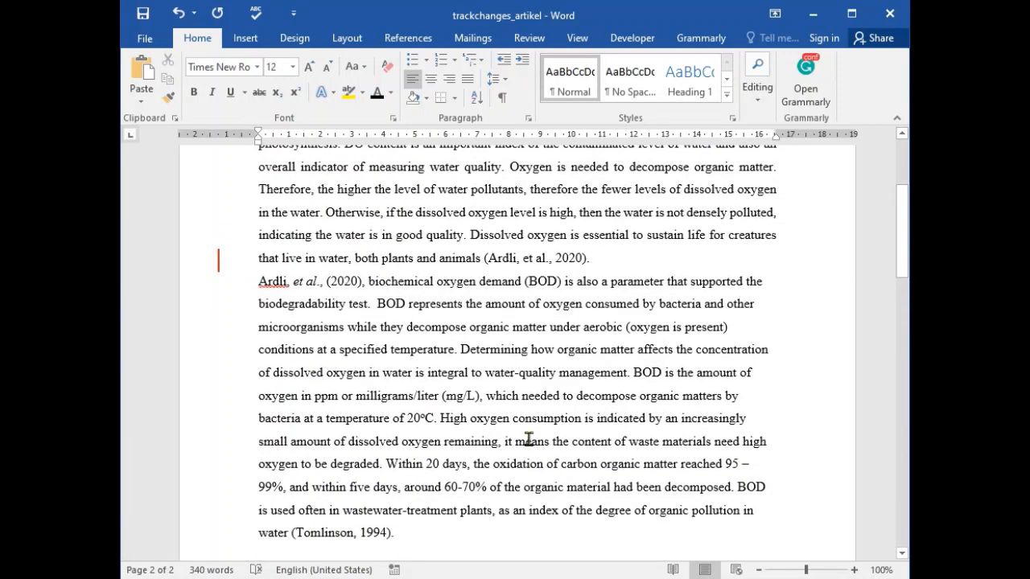
scroll(529, 439, up, 3)
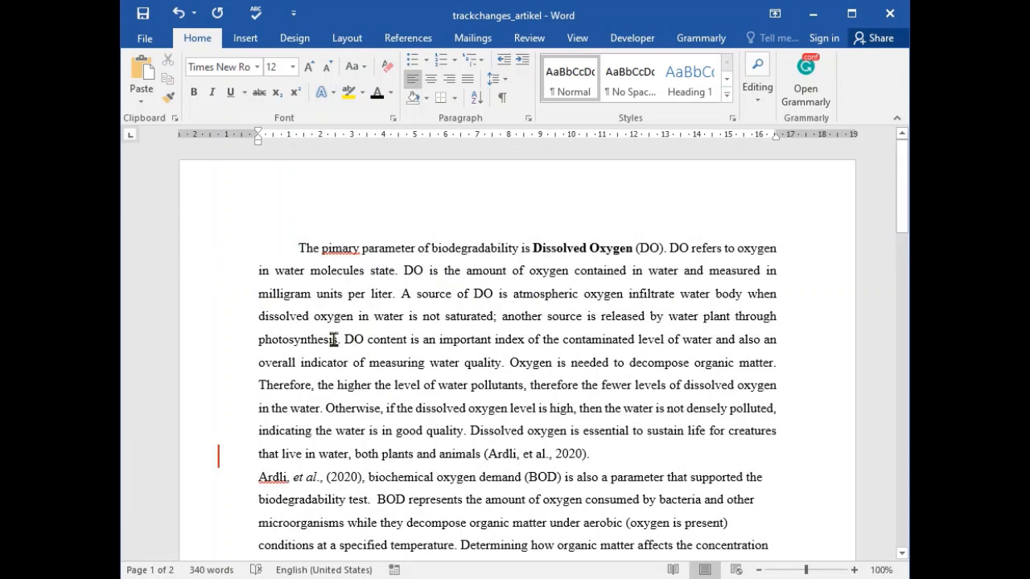
click(408, 37)
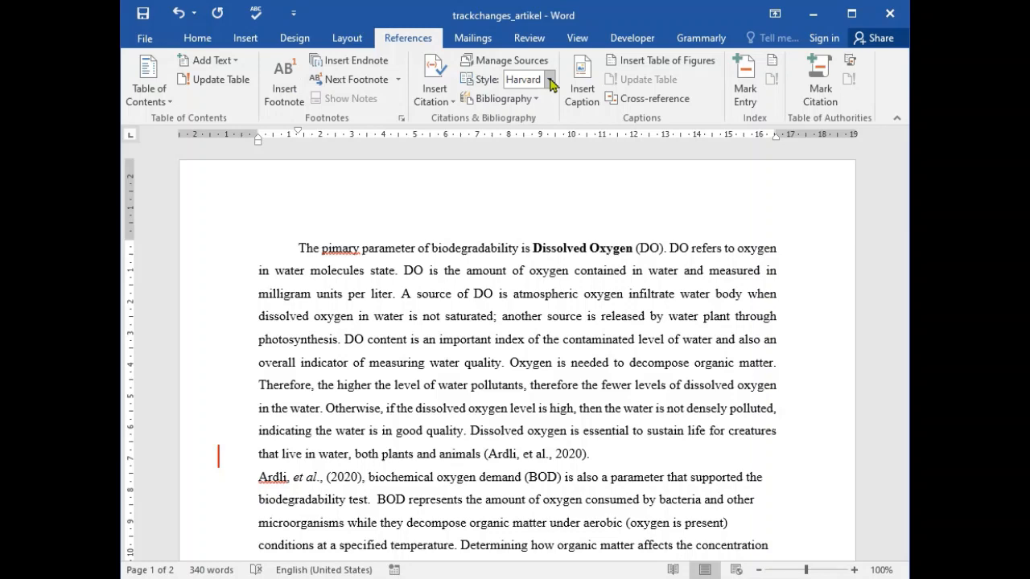
click(507, 60)
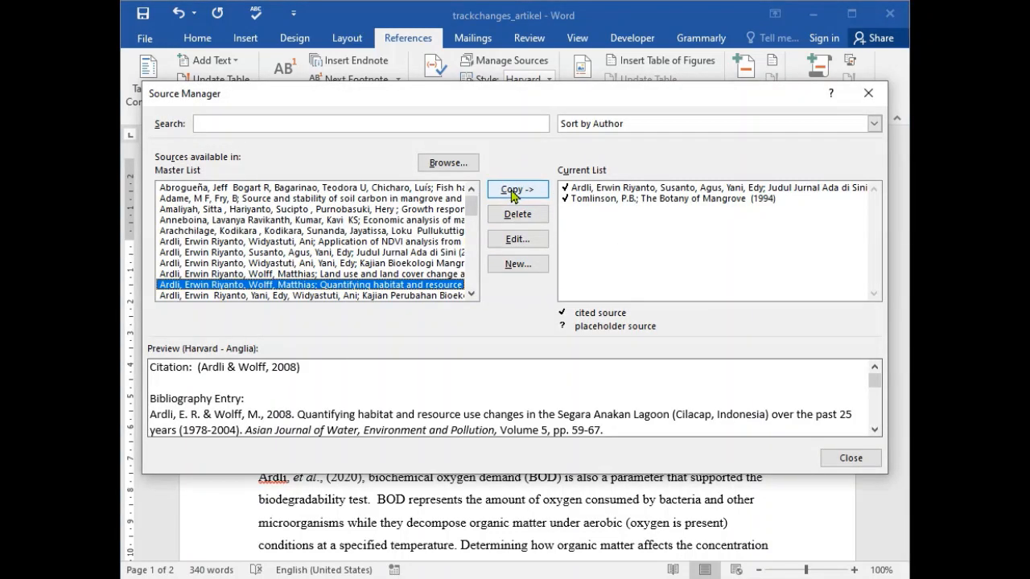
key(Escape)
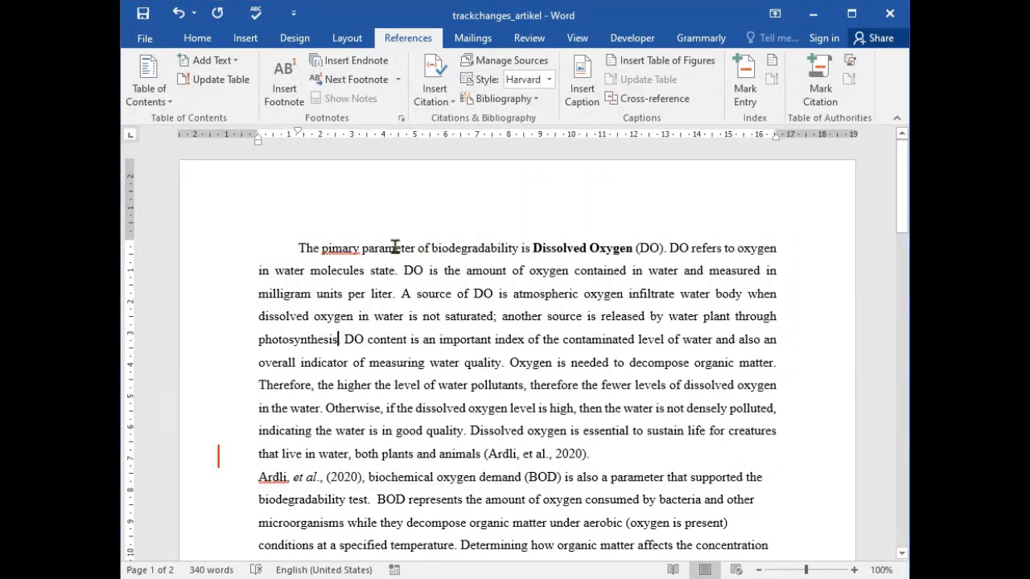
click(434, 85)
click(520, 134)
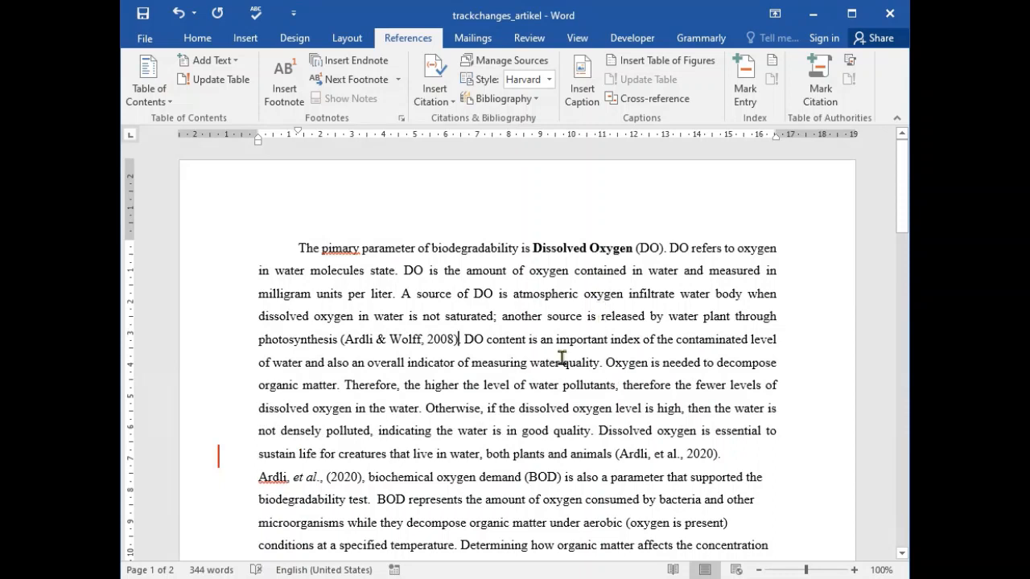
- Update the citations and bibliography under "DAFTAR PUSTAKA" to include the 2008 source
scroll(534, 378, down, 10)
click(515, 400)
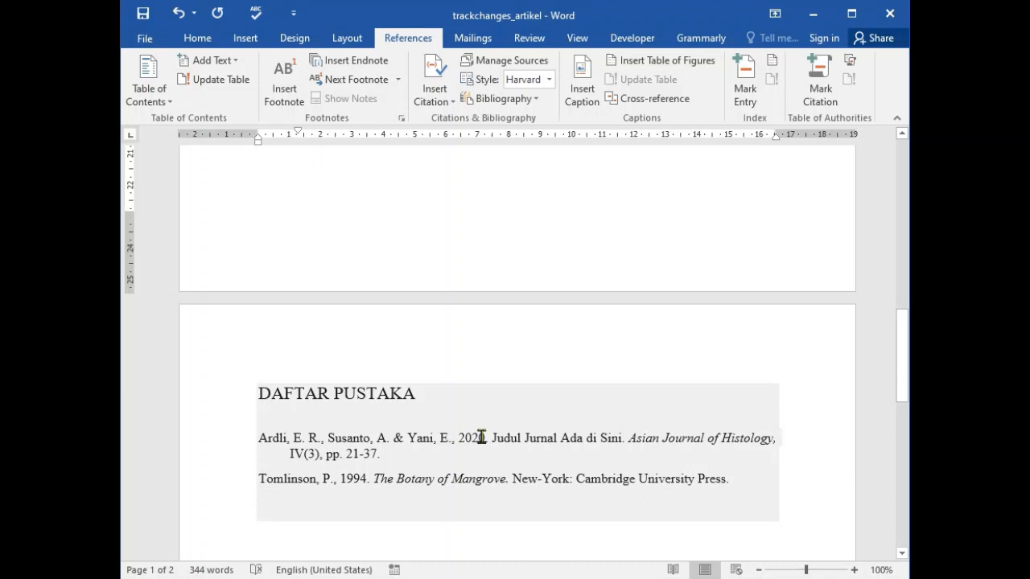
click(471, 409)
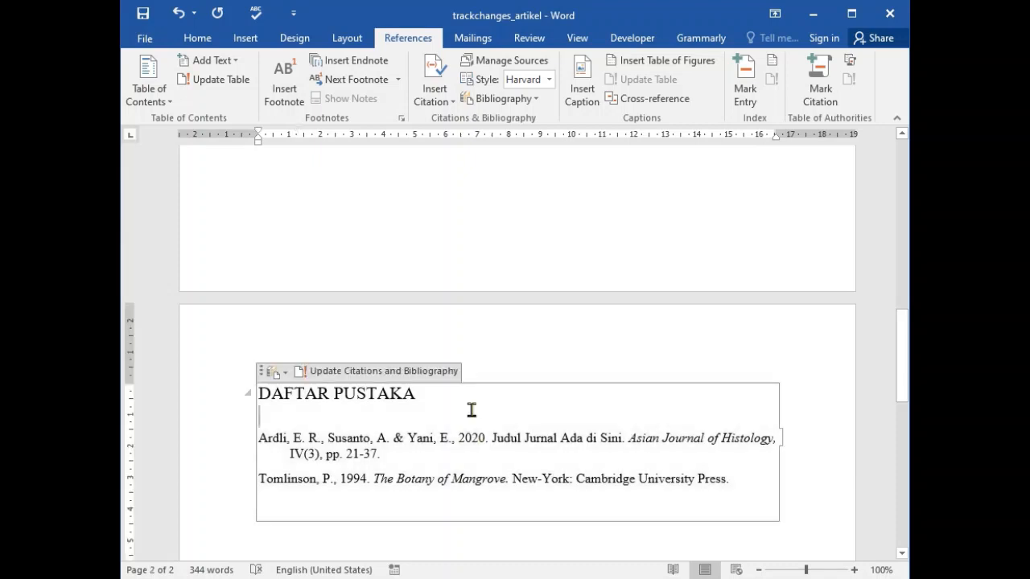
click(360, 373)
click(286, 374)
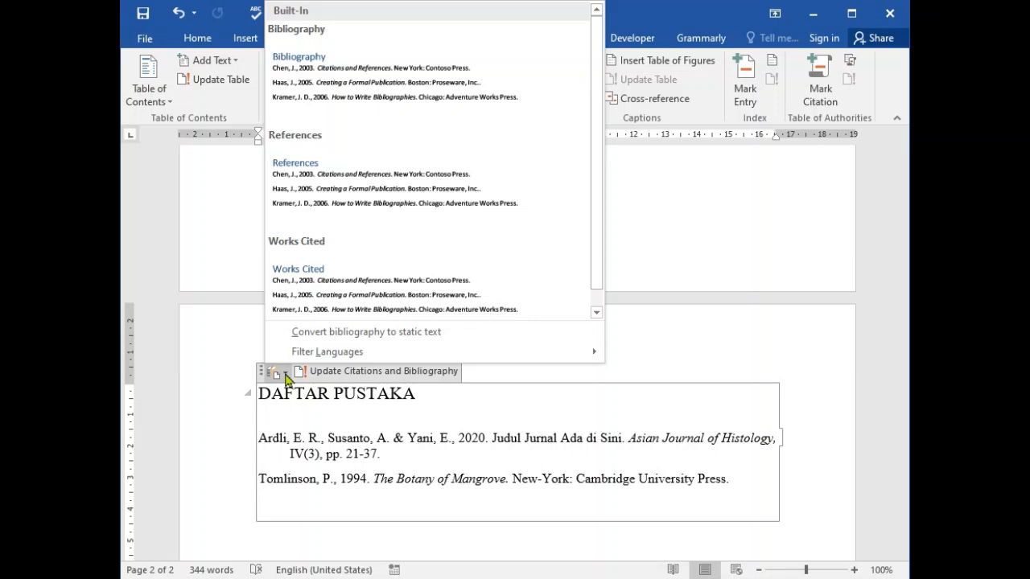
drag(593, 276, 594, 303)
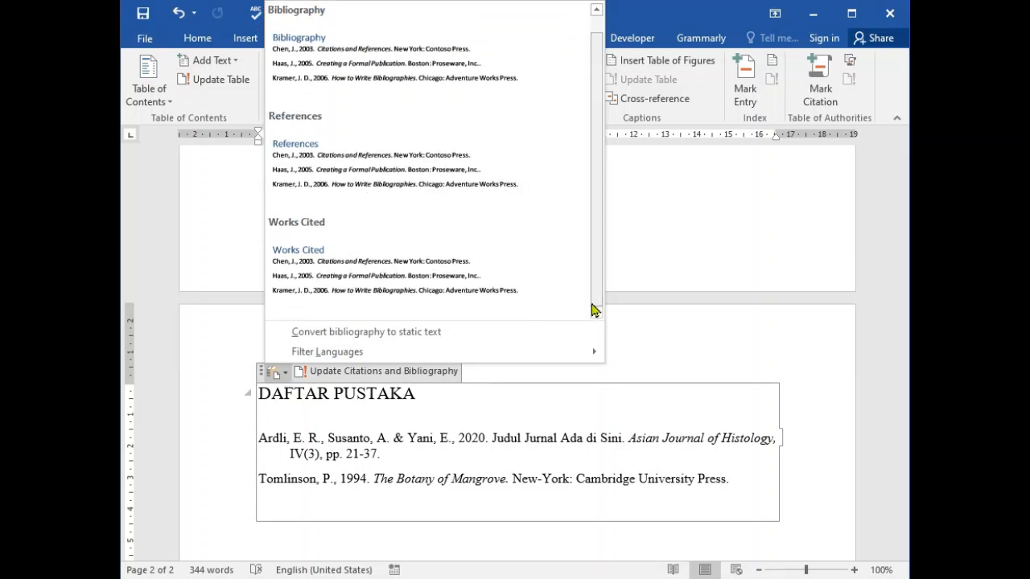
click(426, 372)
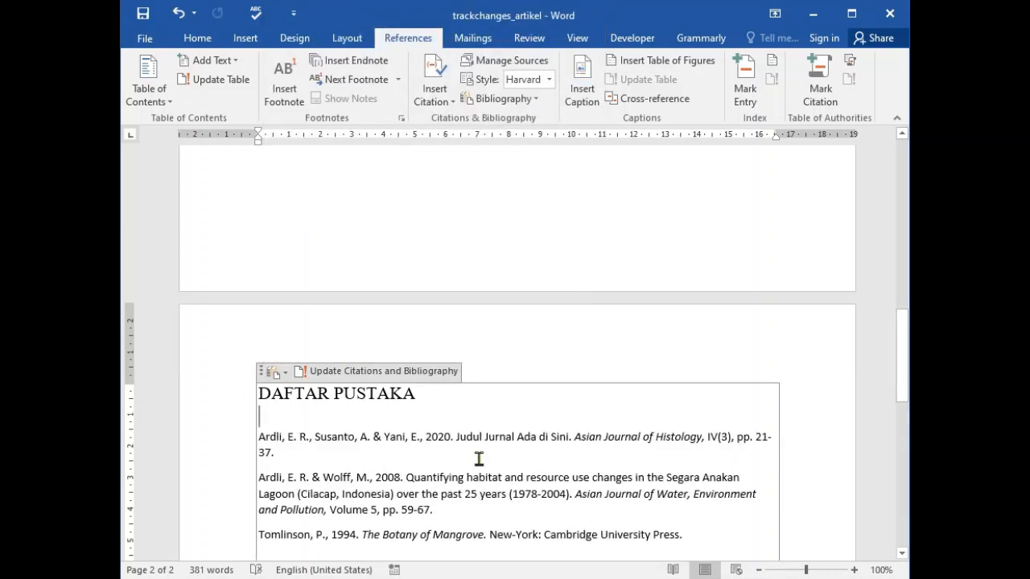
- Format all bibliography entries in Times New Roman 12, justified, with a hanging indent of about 0.75 cm, and save the document
scroll(479, 458, down, 2)
click(497, 388)
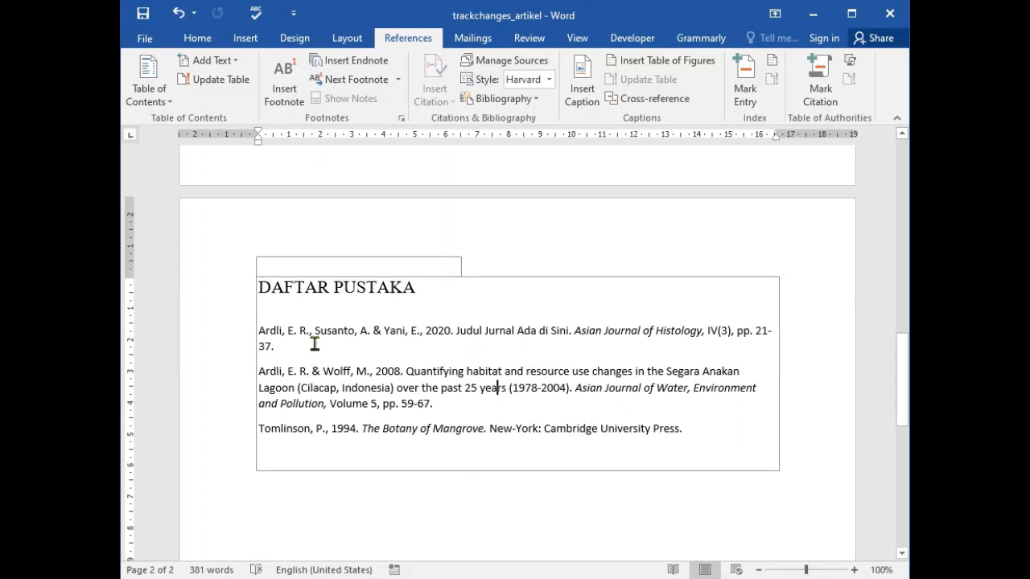
drag(315, 344, 602, 448)
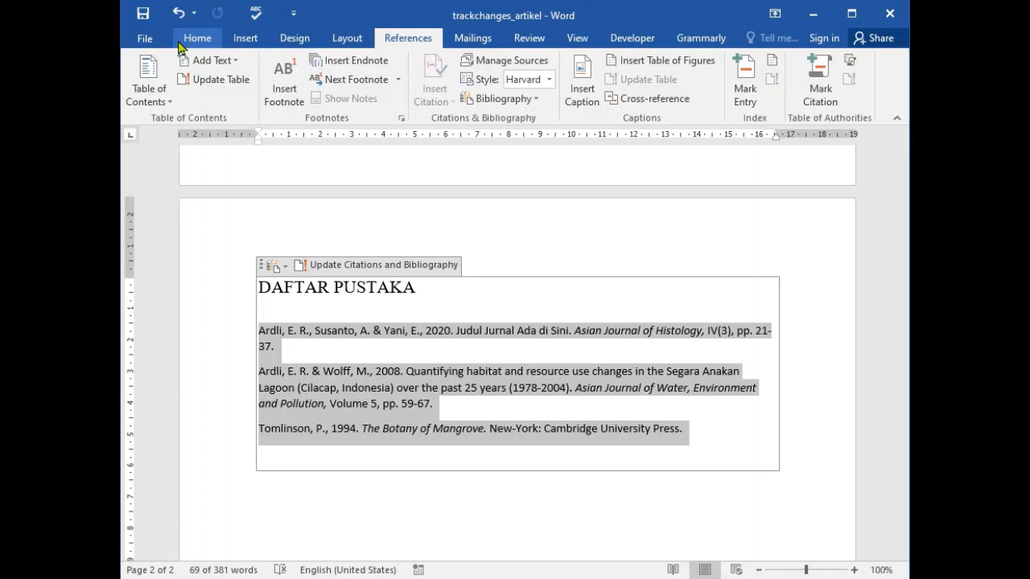
click(197, 38)
click(292, 66)
click(278, 162)
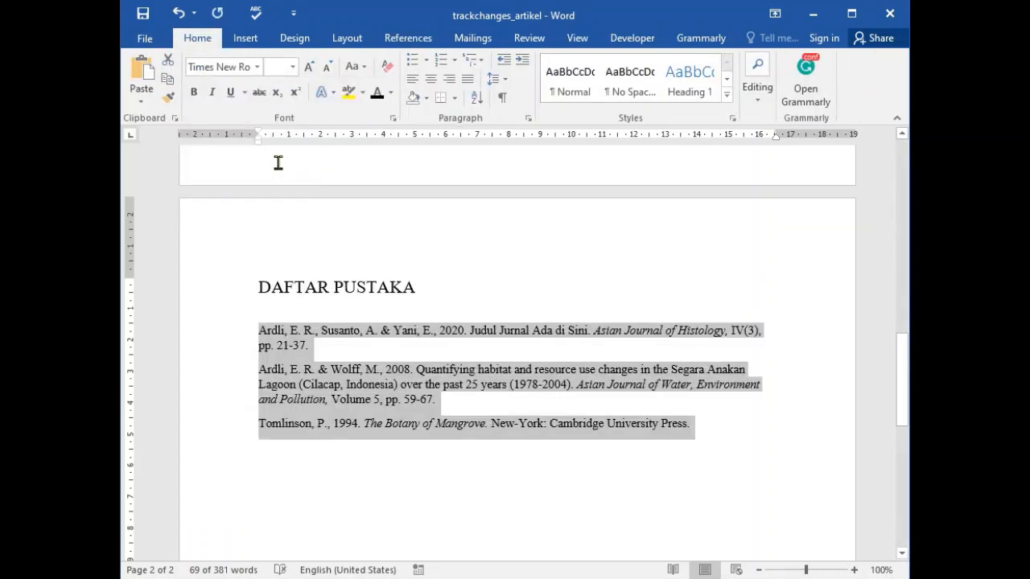
click(292, 67)
click(276, 148)
key(ctrl+j)
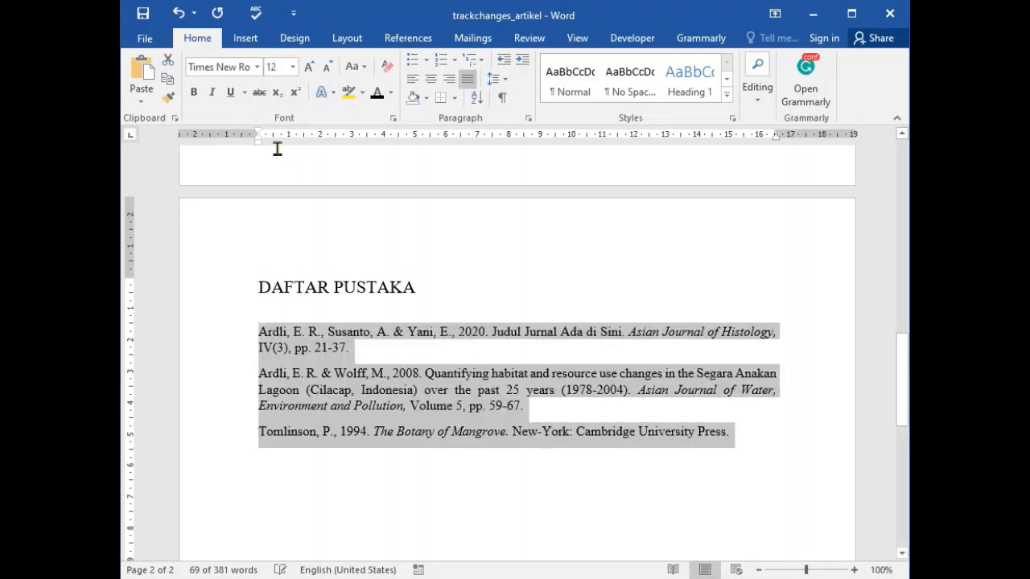
drag(257, 138, 280, 138)
click(629, 495)
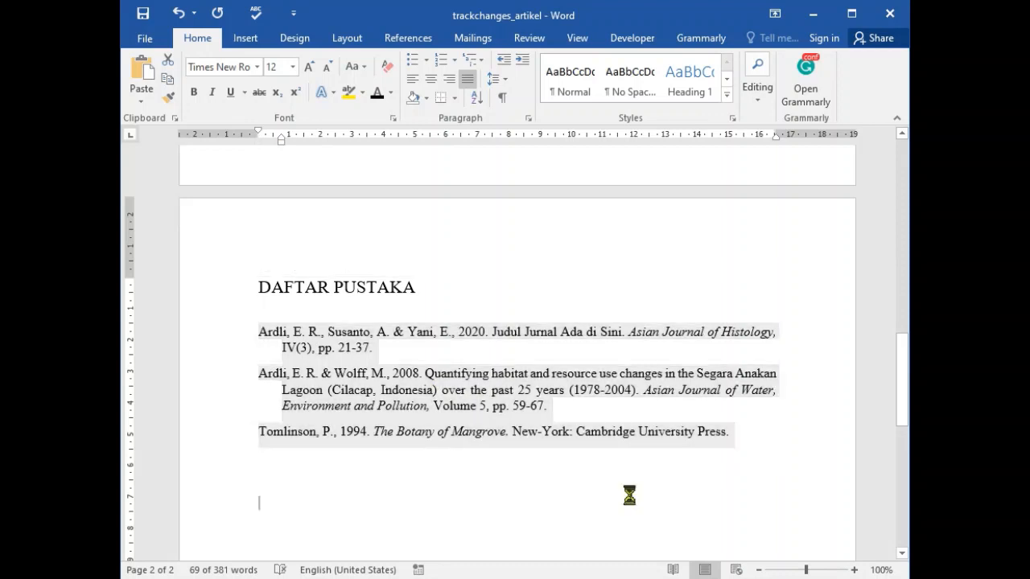
click(143, 22)
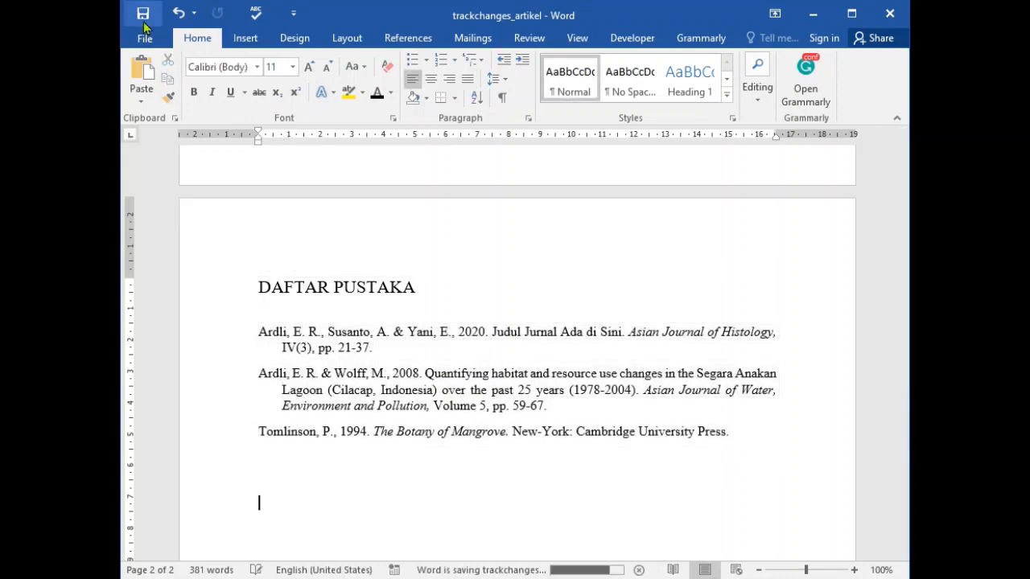